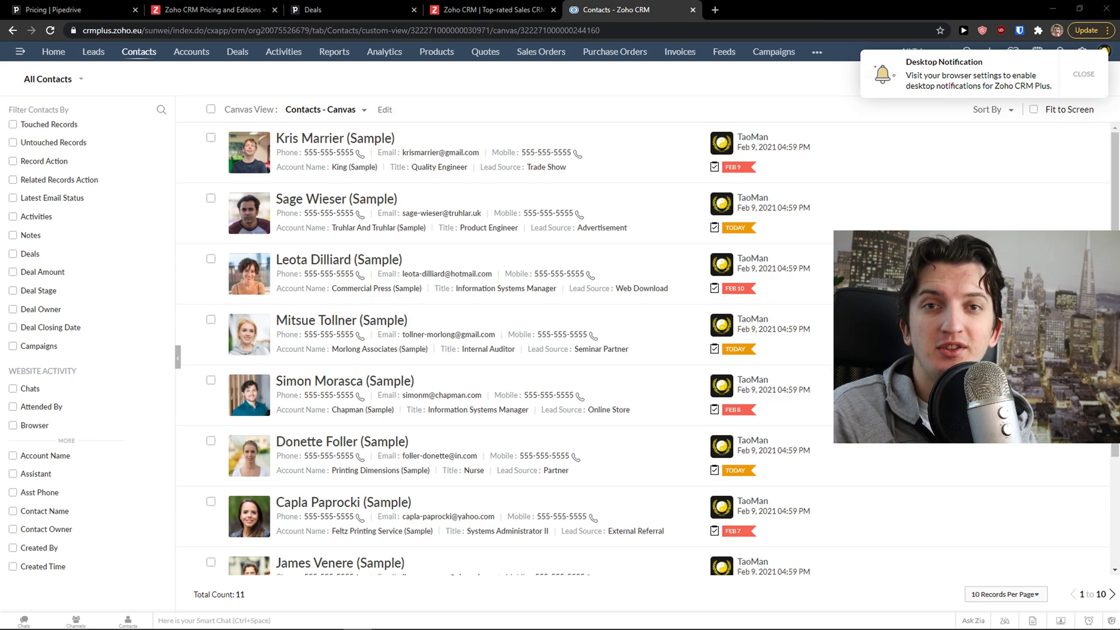
Glance at the Pipedrive and Zoho pricing pages, then return to the Zoho CRM contacts list
left_click(68, 9)
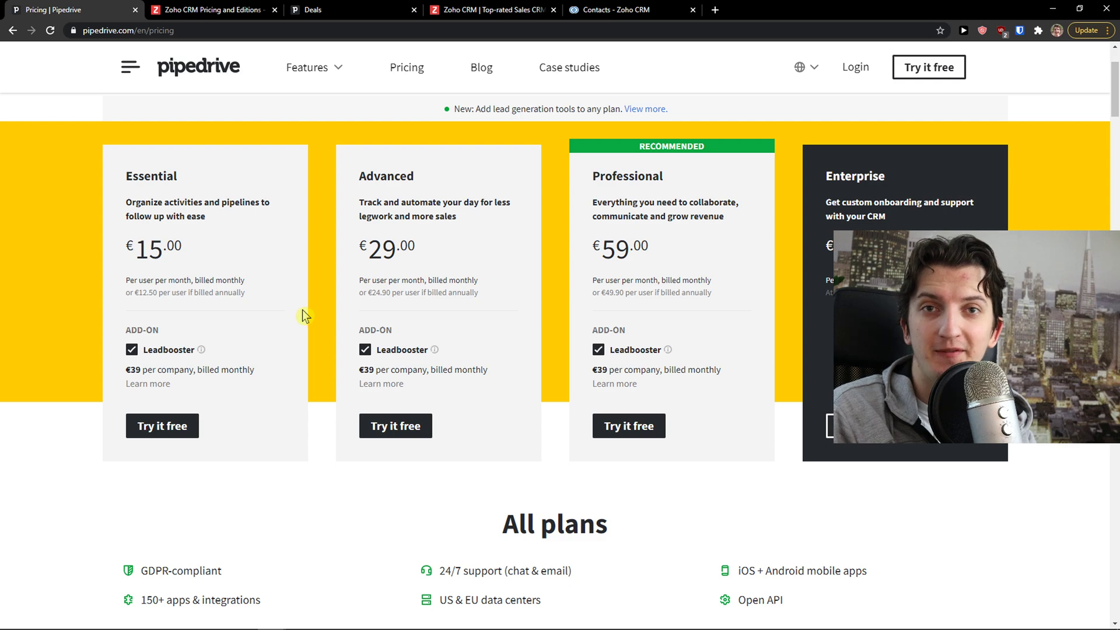
left_click(216, 8)
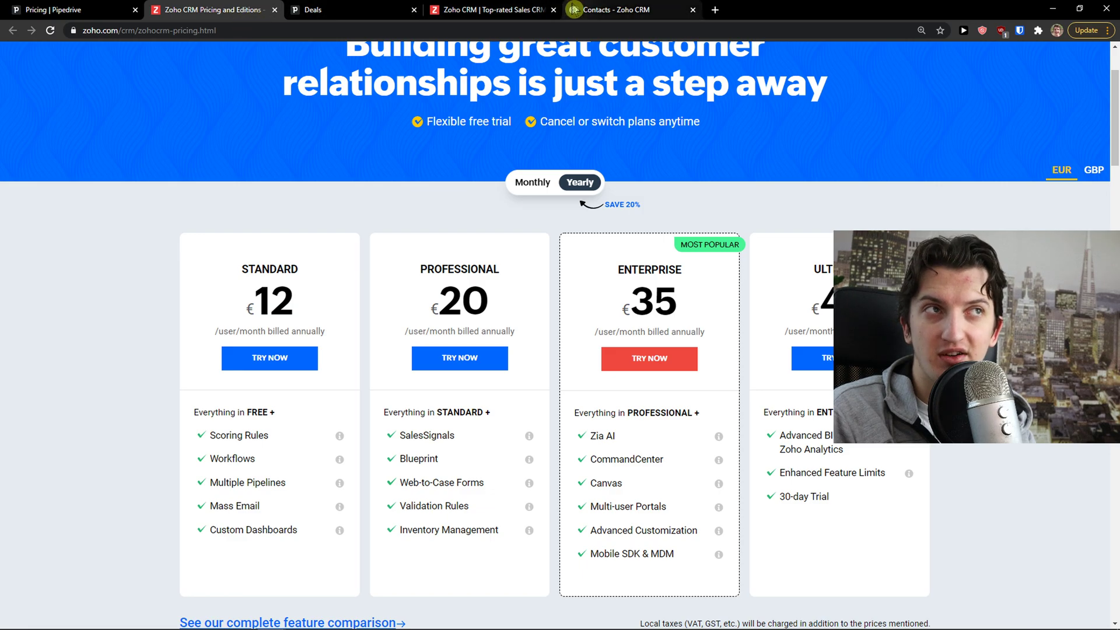
left_click(609, 8)
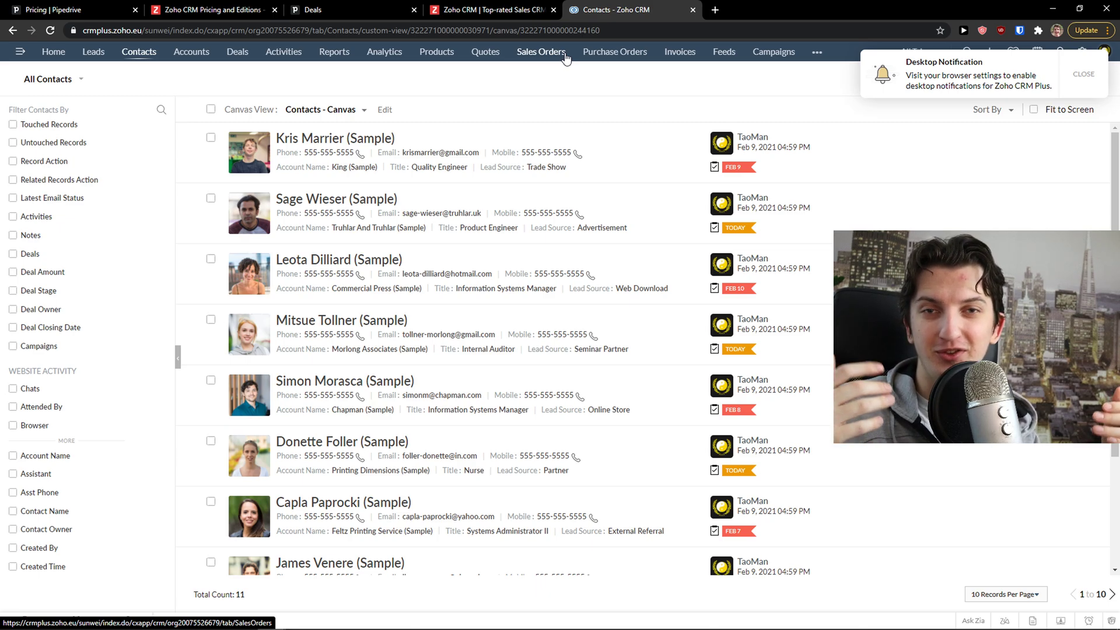
Open Zoho's pricing page and switch billing to Monthly: €18, €30, €45 and €55 per user
left_click(94, 10)
left_click(191, 10)
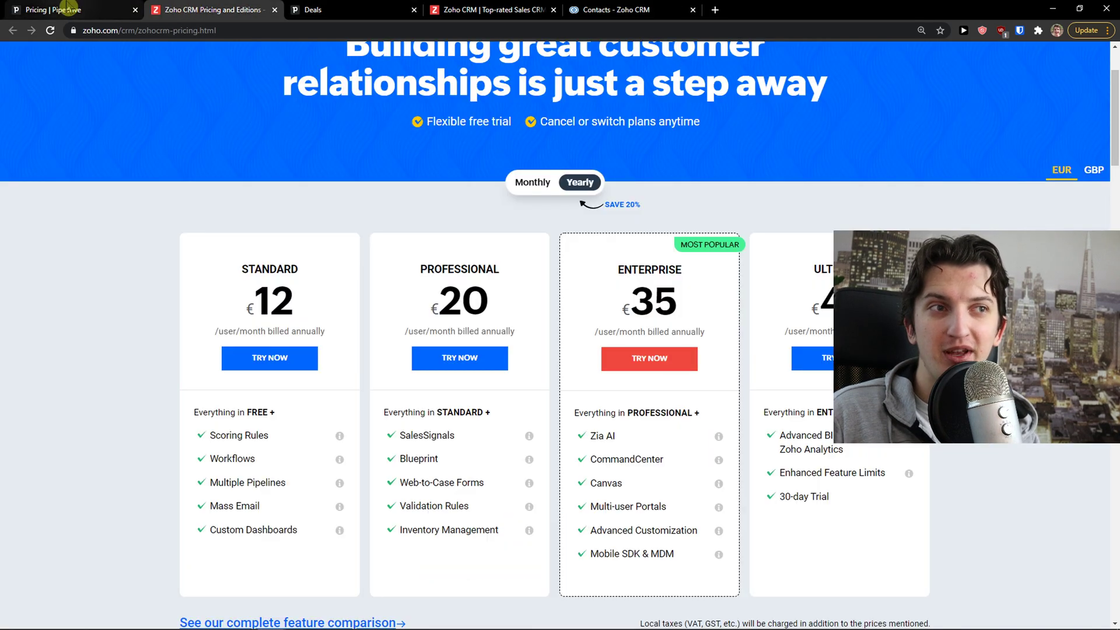
scroll(233, 175, "down", 1)
left_click(533, 124)
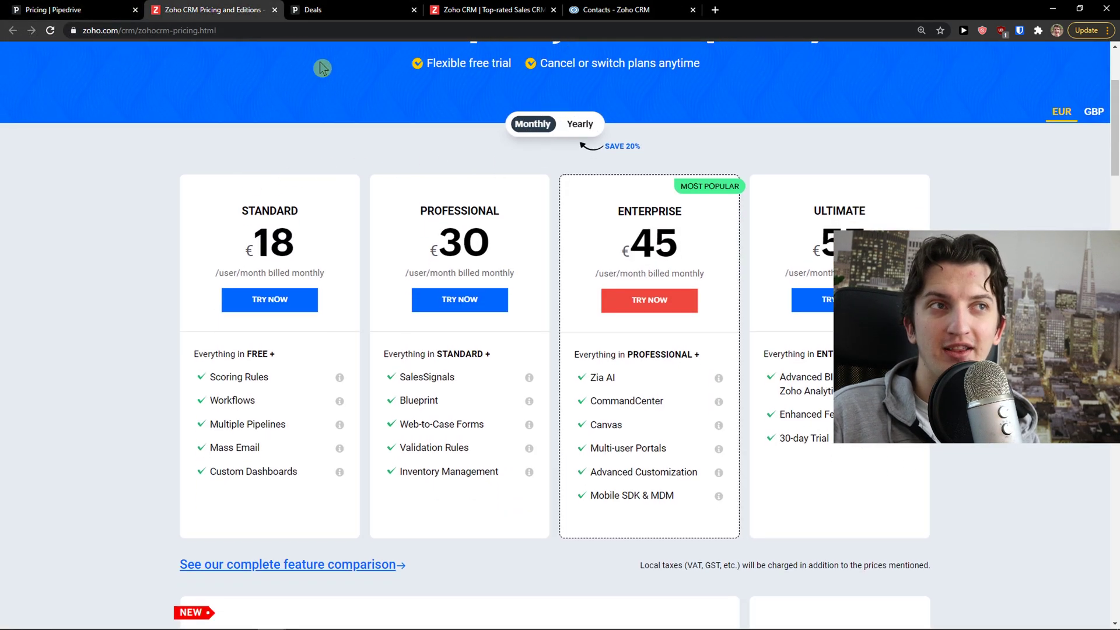
Compare Pipedrive's pricing against Zoho's monthly plans by alternating between the two pages
left_click(55, 9)
scroll(263, 163, "up", 1)
left_click(229, 9)
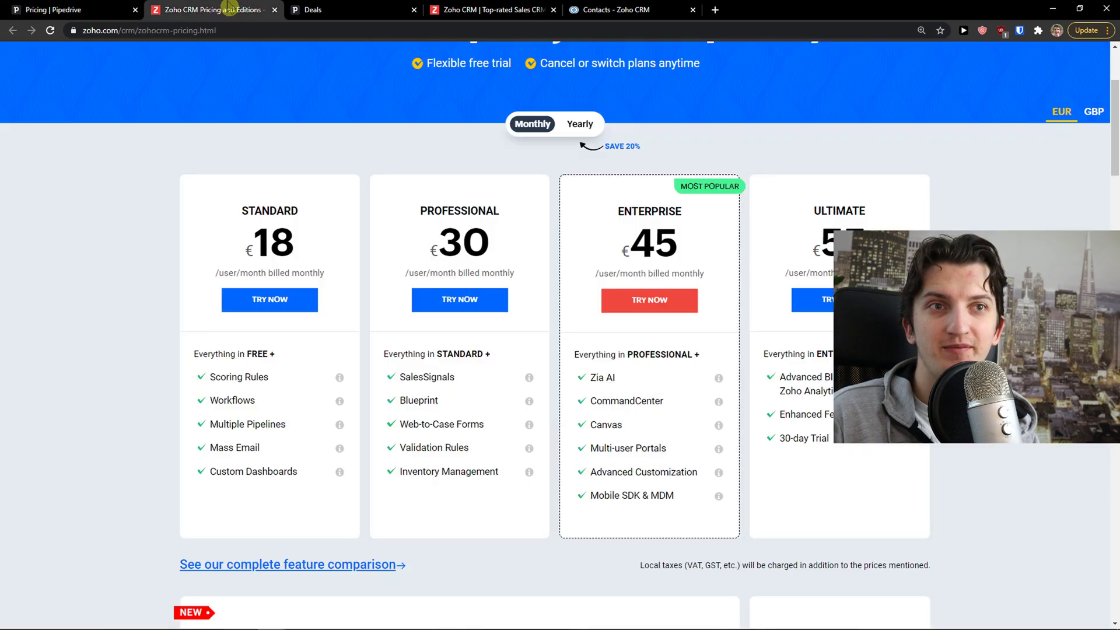
left_click(82, 10)
left_click(237, 9)
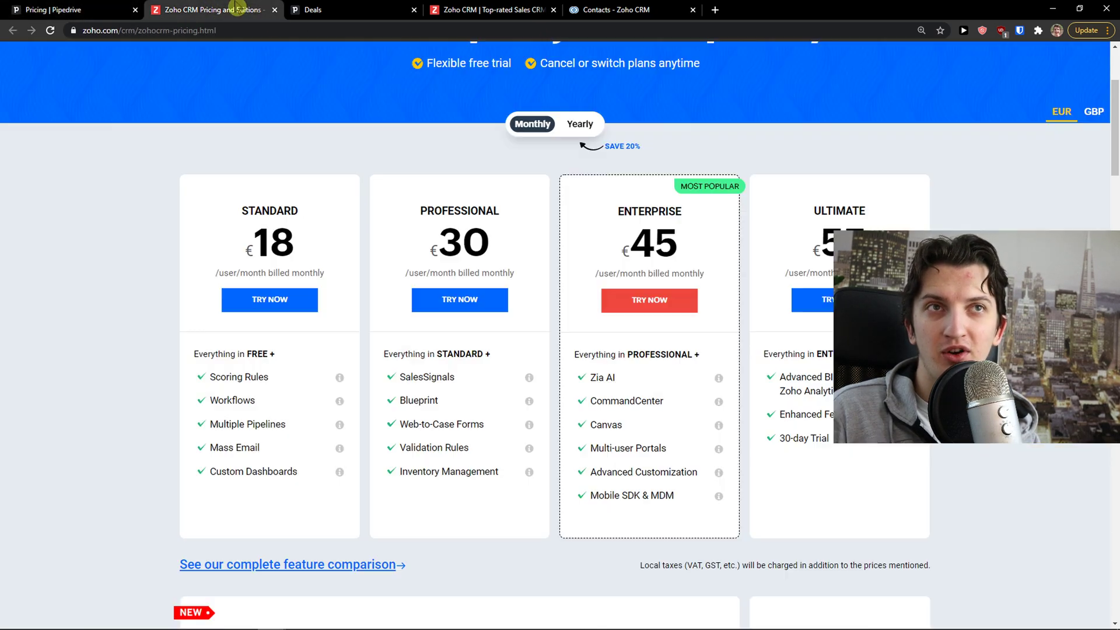
left_click(88, 8)
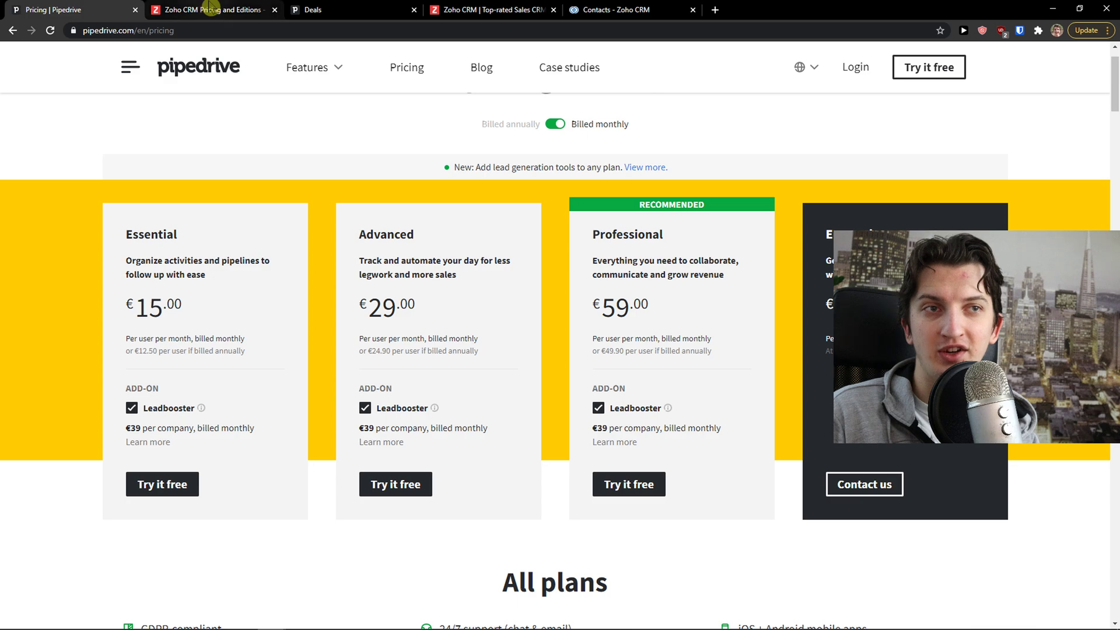
left_click(210, 7)
left_click(87, 10)
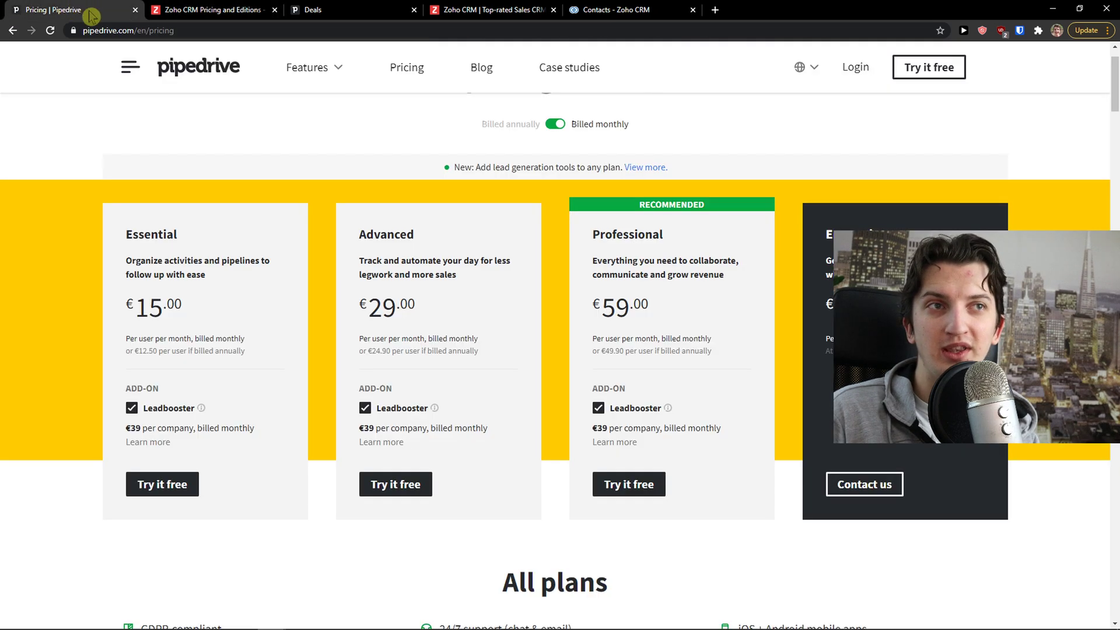
left_click(242, 8)
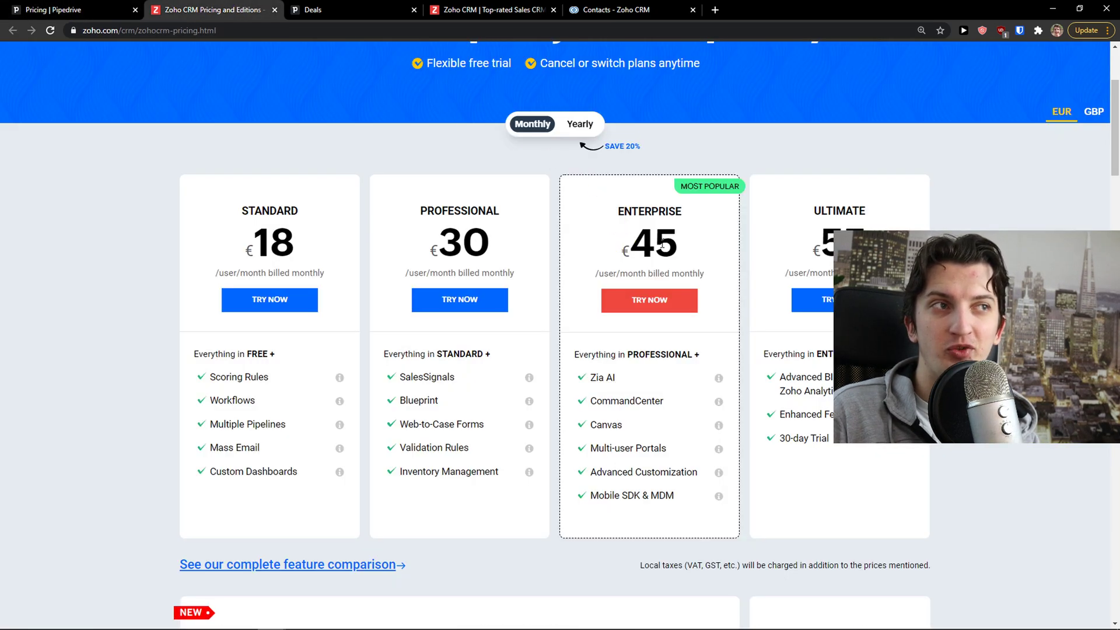
Keep flipping between the Pipedrive and Zoho pricing, using Ctrl+Tab, and scroll Zoho's plans
left_click(96, 7)
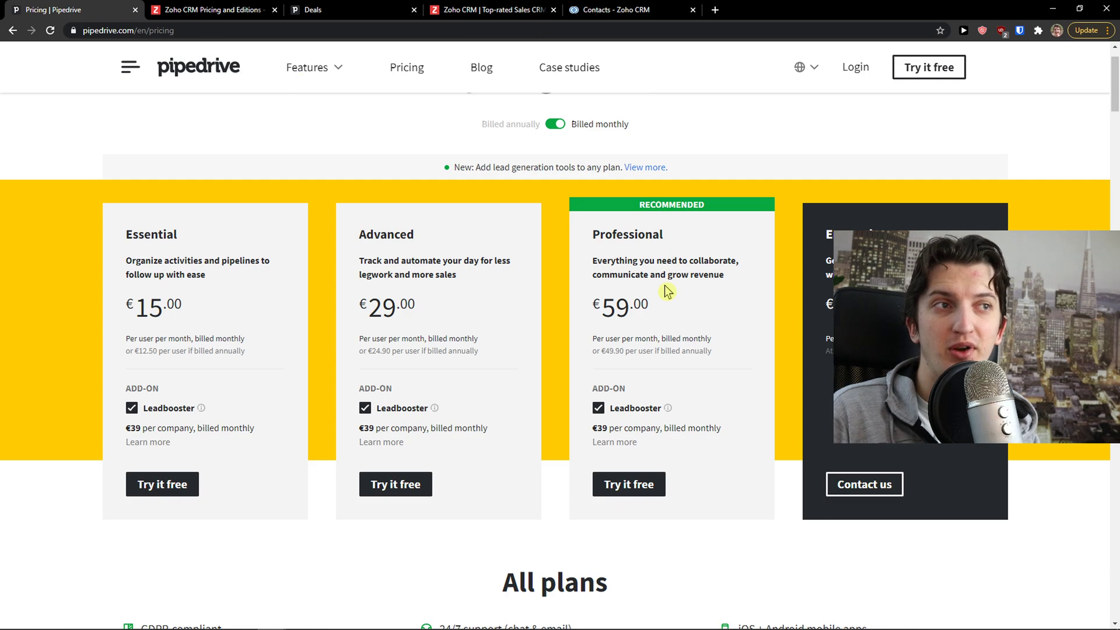
left_click(256, 7)
left_click(87, 9)
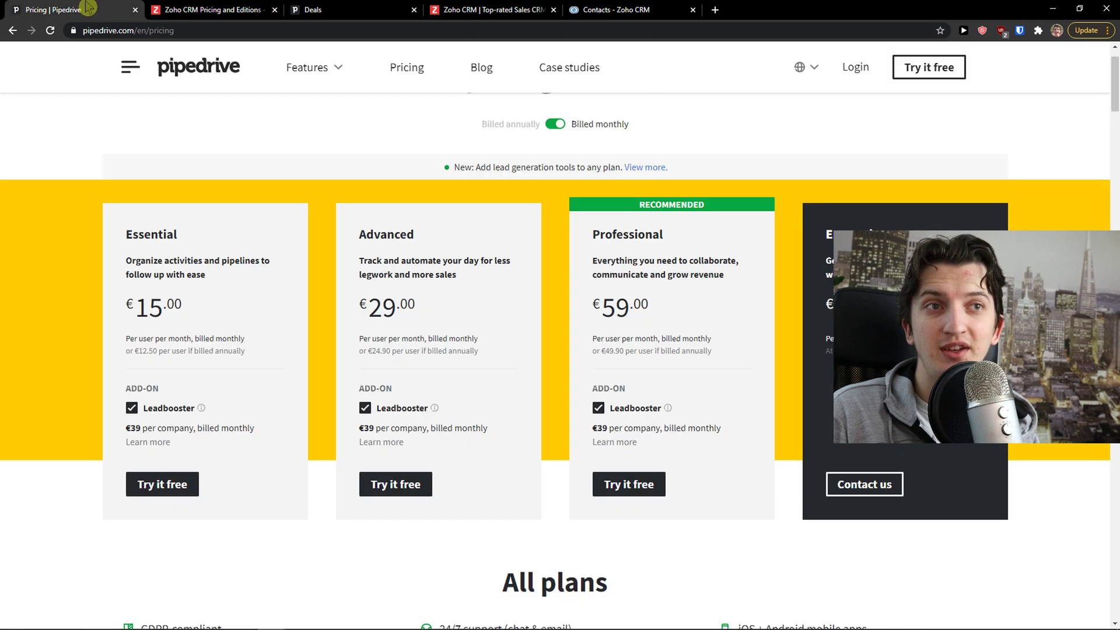
left_click(230, 15)
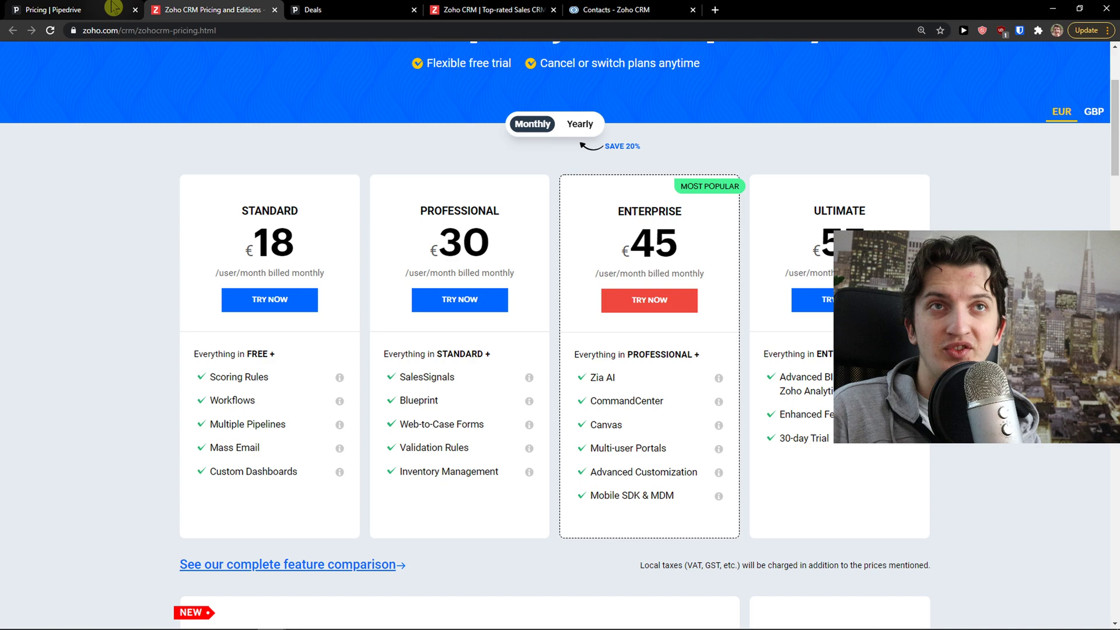
mouse_move(113, 7)
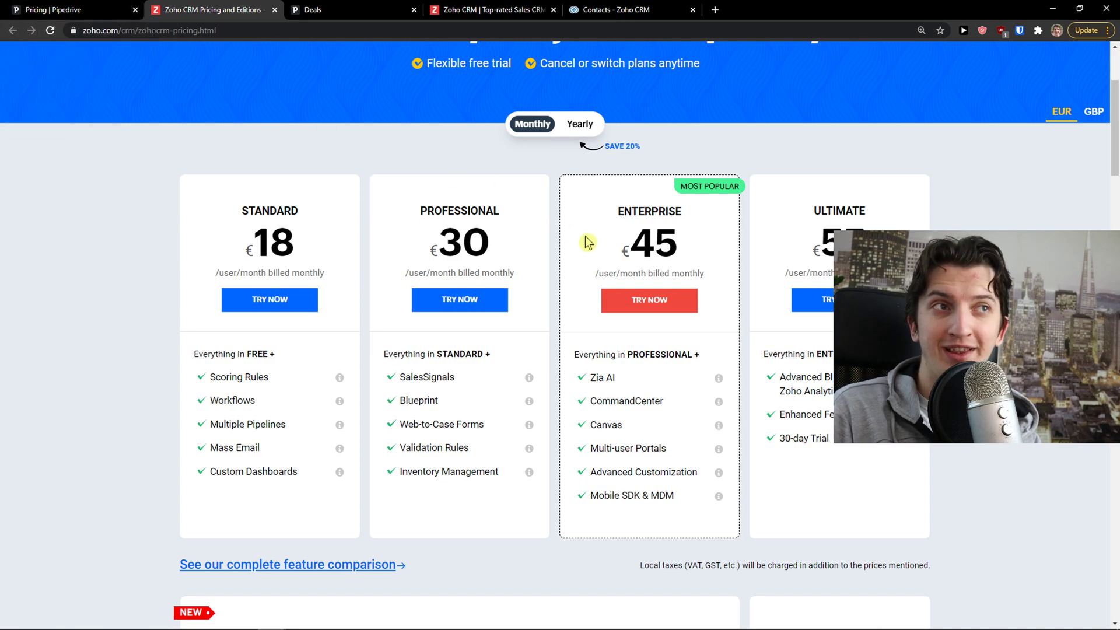
key("ctrl+shift+Tab")
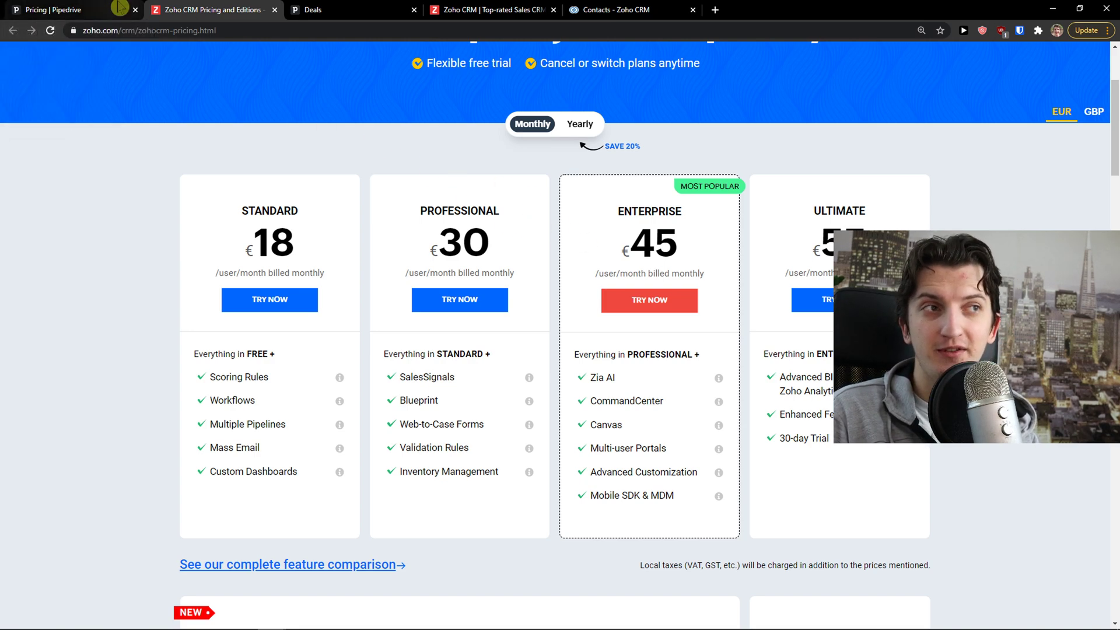
key("ctrl+Tab")
scroll(603, 260, "down", 2)
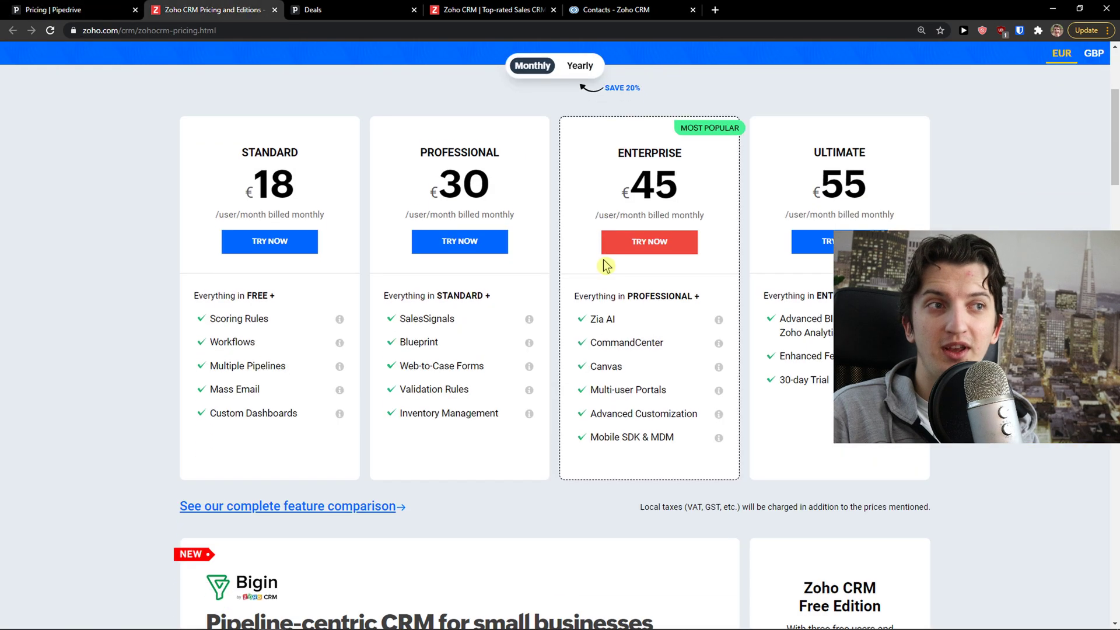
scroll(603, 265, "down", 1)
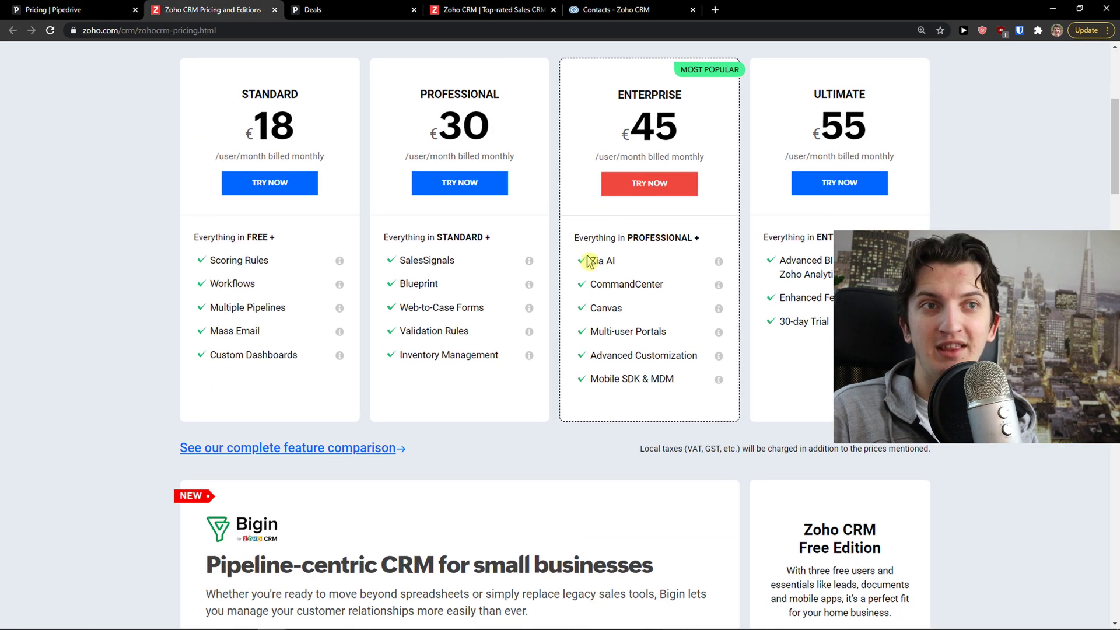
scroll(581, 261, "up", 1)
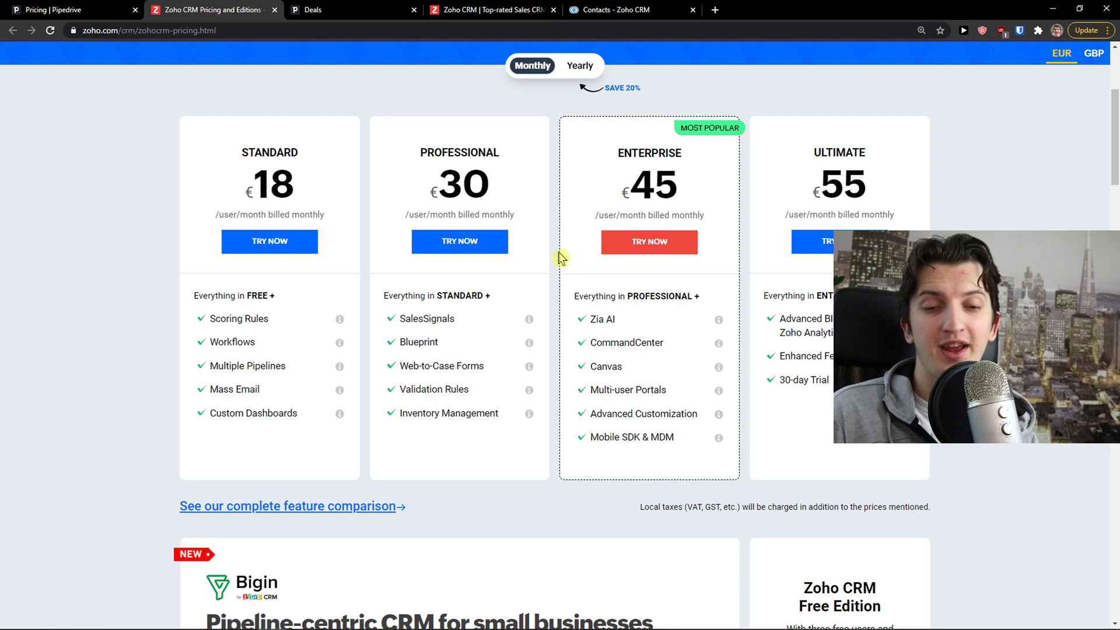
Open Zoho's full edition comparison and highlight the Standard plan's €12/user/month annual price
scroll(550, 250, "down", 1)
left_click(313, 445)
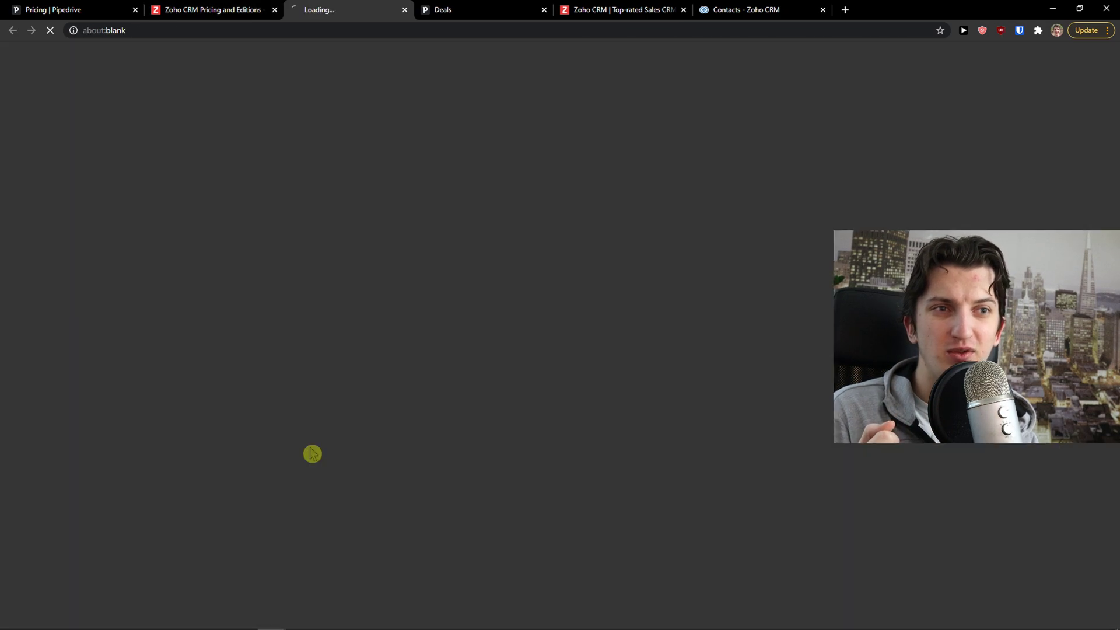
scroll(414, 240, "down", 1)
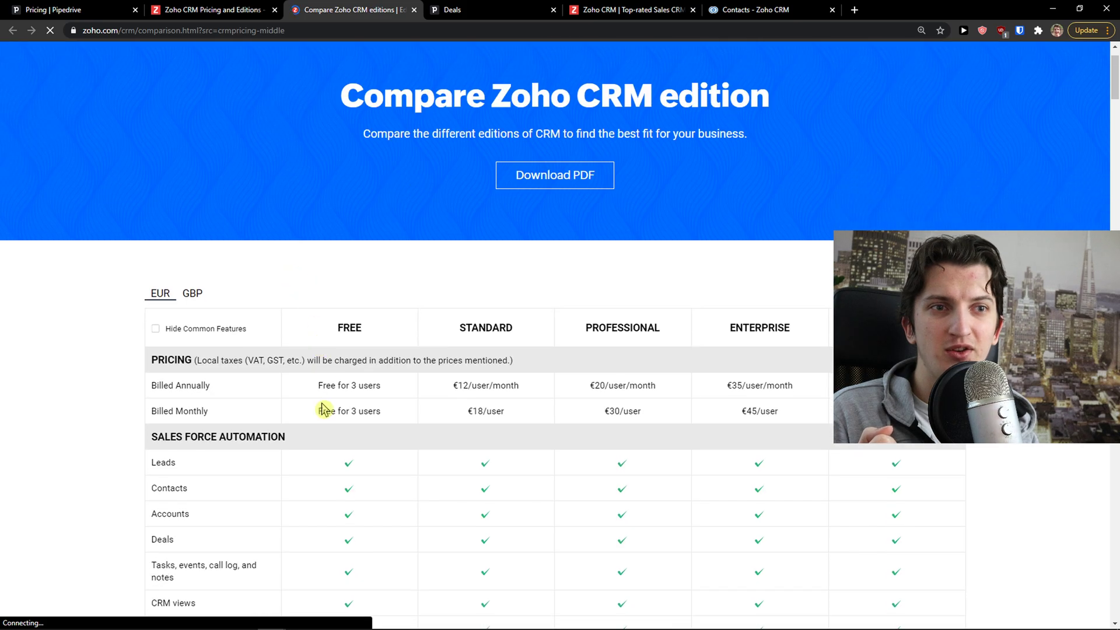
left_click_drag(368, 386, 315, 398)
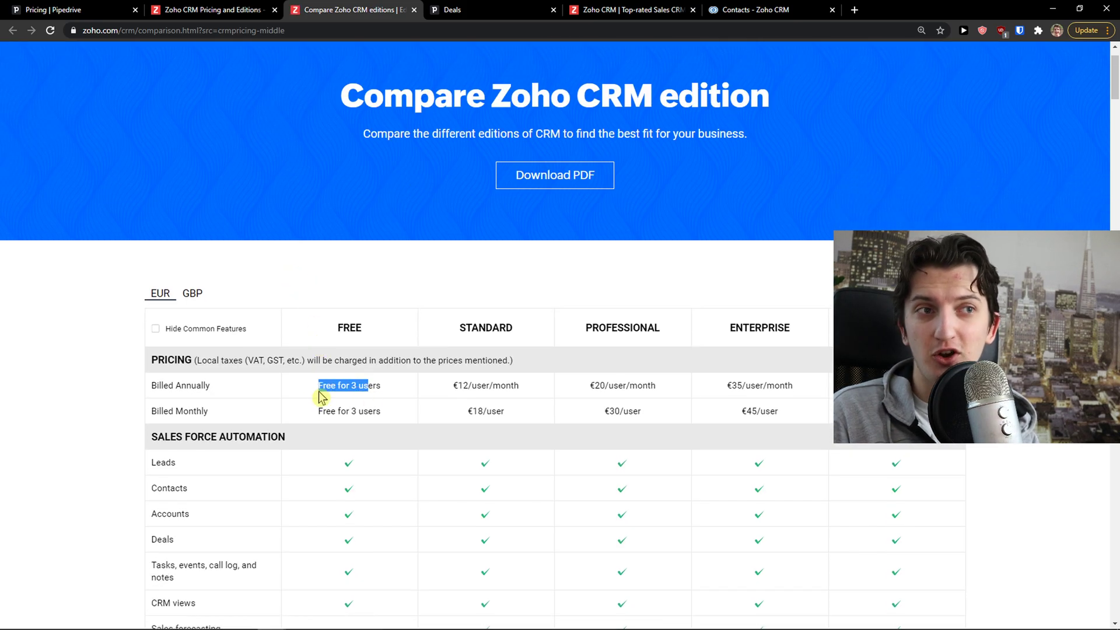
scroll(315, 398, "down", 2)
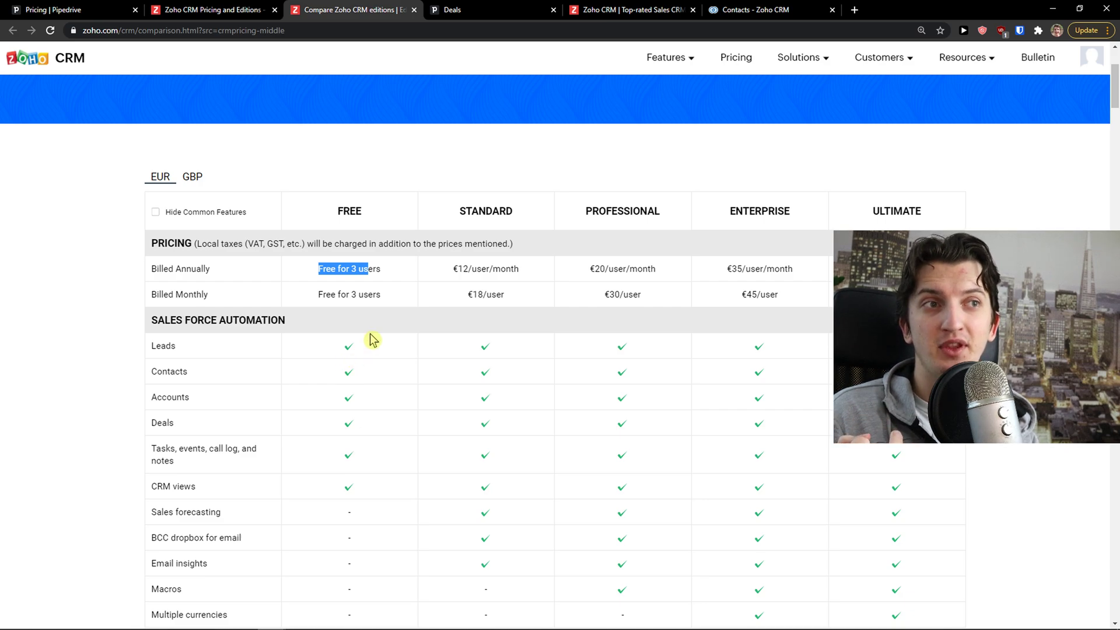
left_click_drag(404, 264, 590, 283)
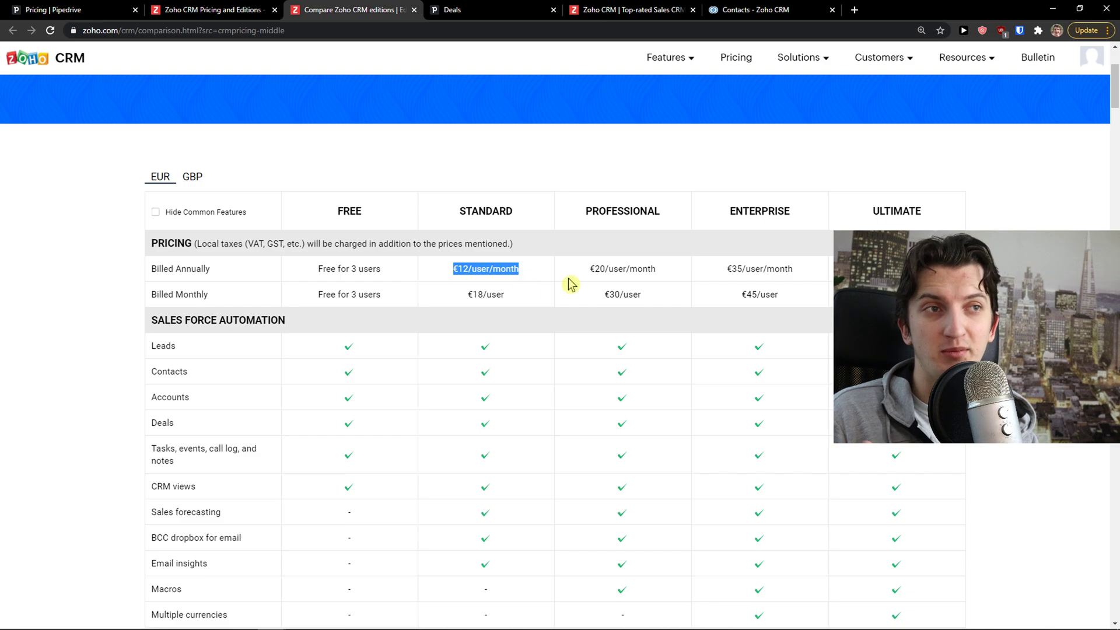
Scroll through the Zoho edition feature table, then bring up Pipedrive's two-deal Deals list
scroll(607, 297, "down", 7)
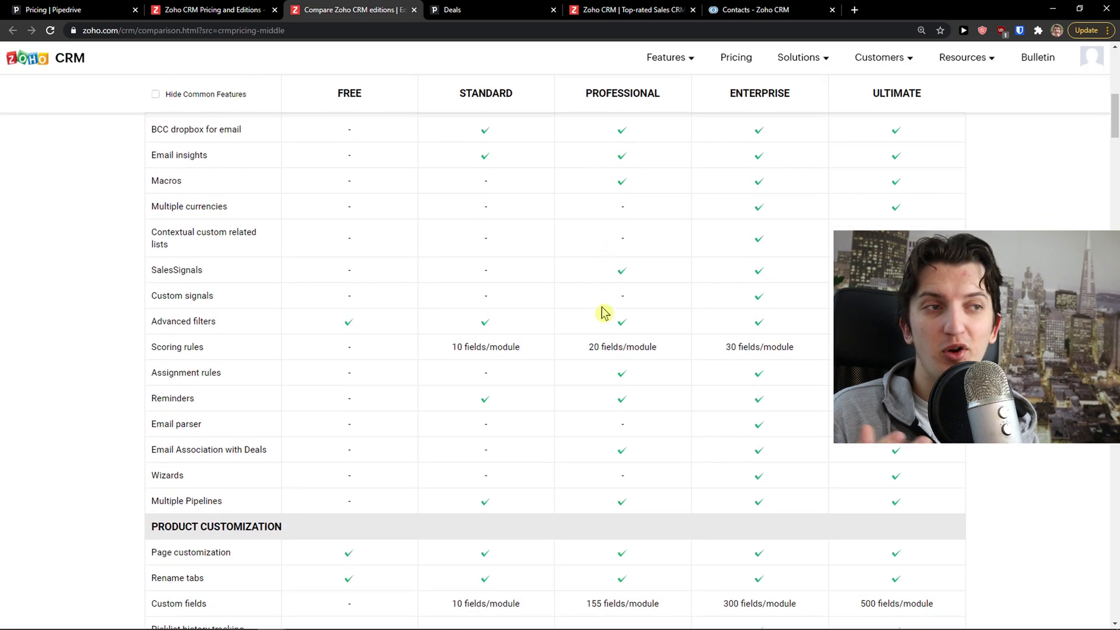
scroll(603, 313, "up", 5)
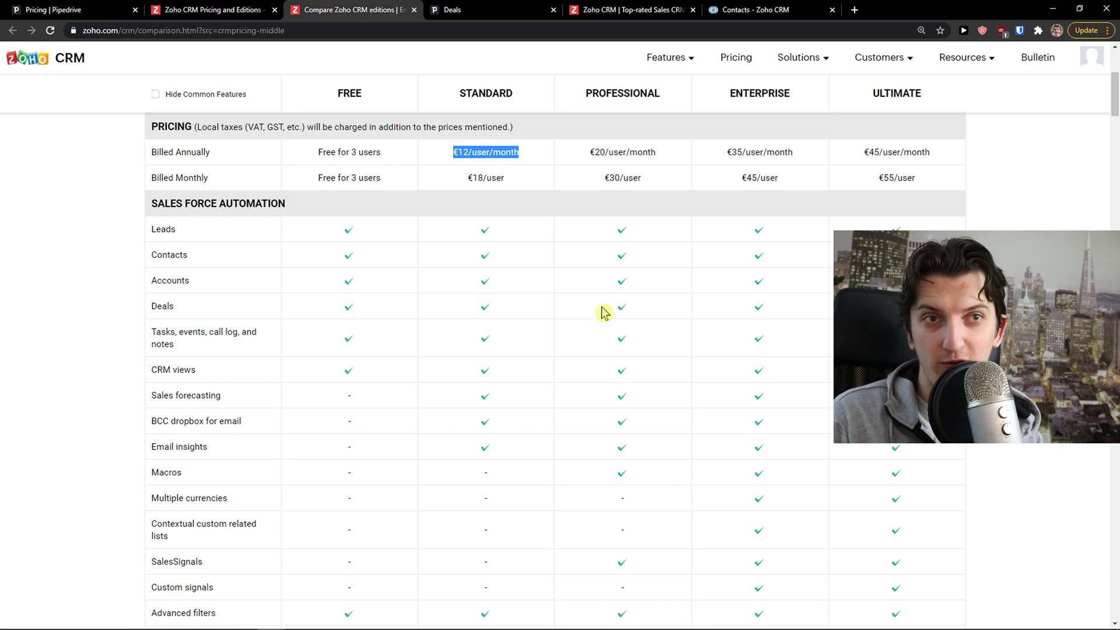
scroll(604, 312, "down", 3)
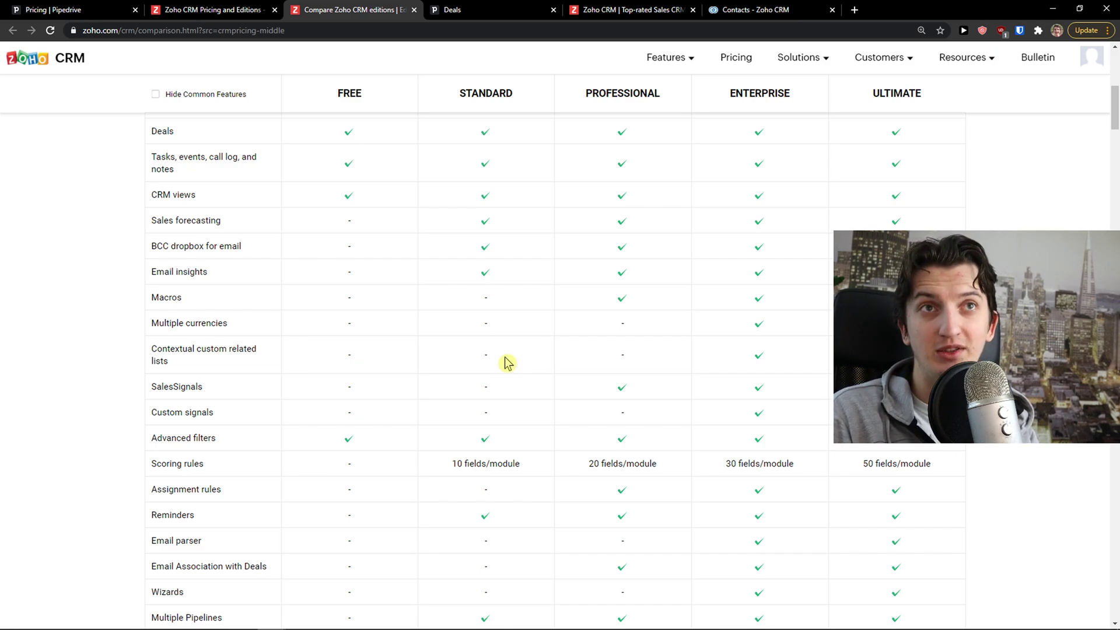
scroll(490, 349, "down", 4)
scroll(522, 320, "up", 12)
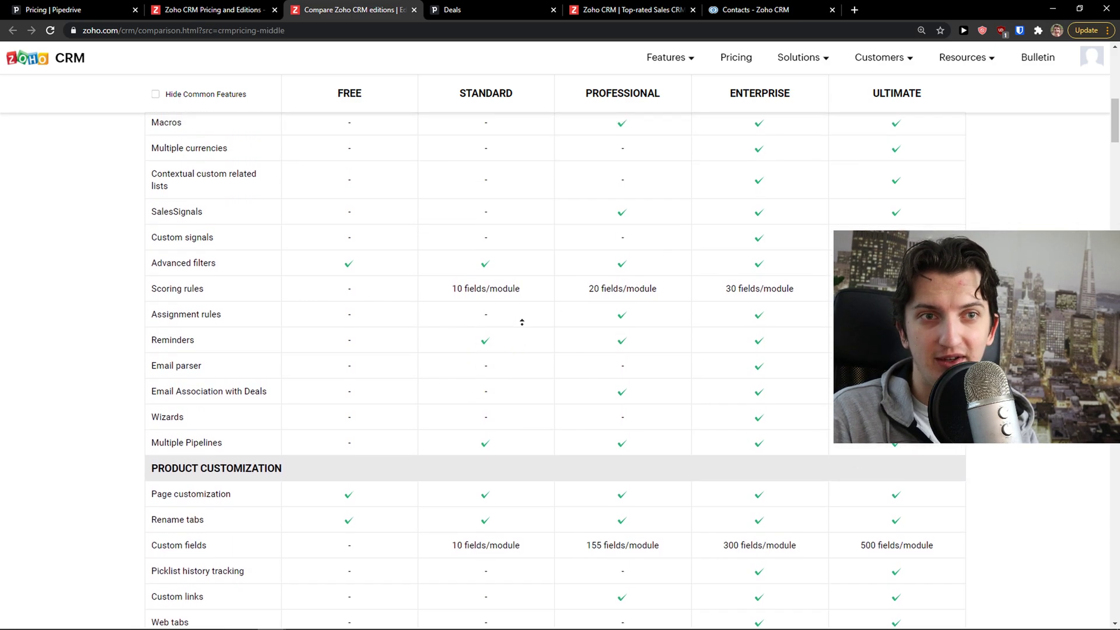
left_click(530, 10)
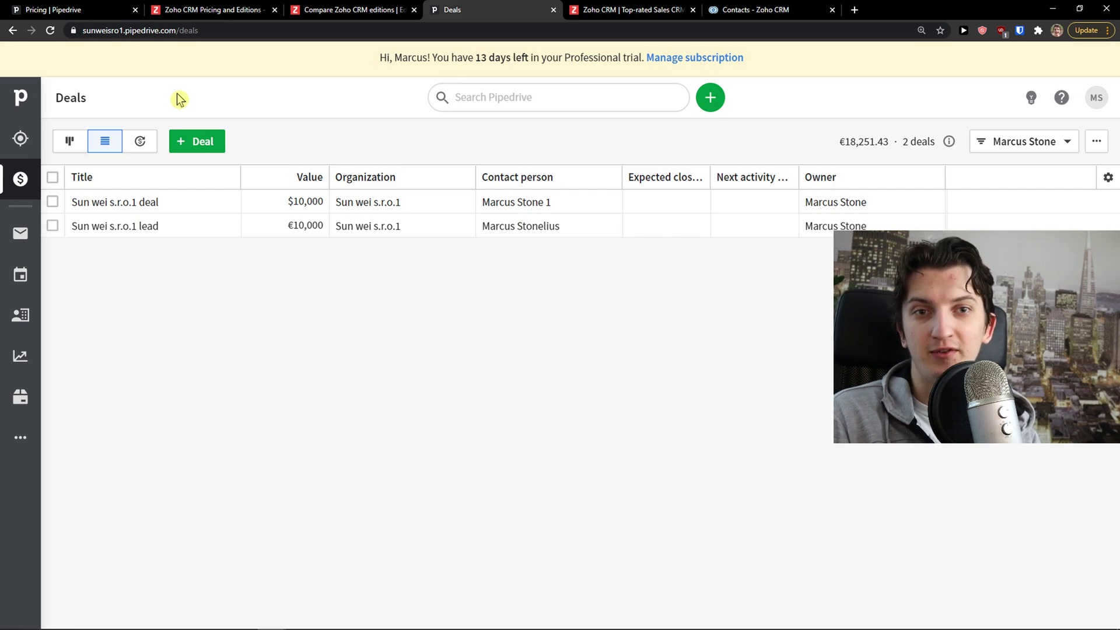
Look at Pipedrive's Leads, then view the Deals as a pipeline by stage
left_click(20, 139)
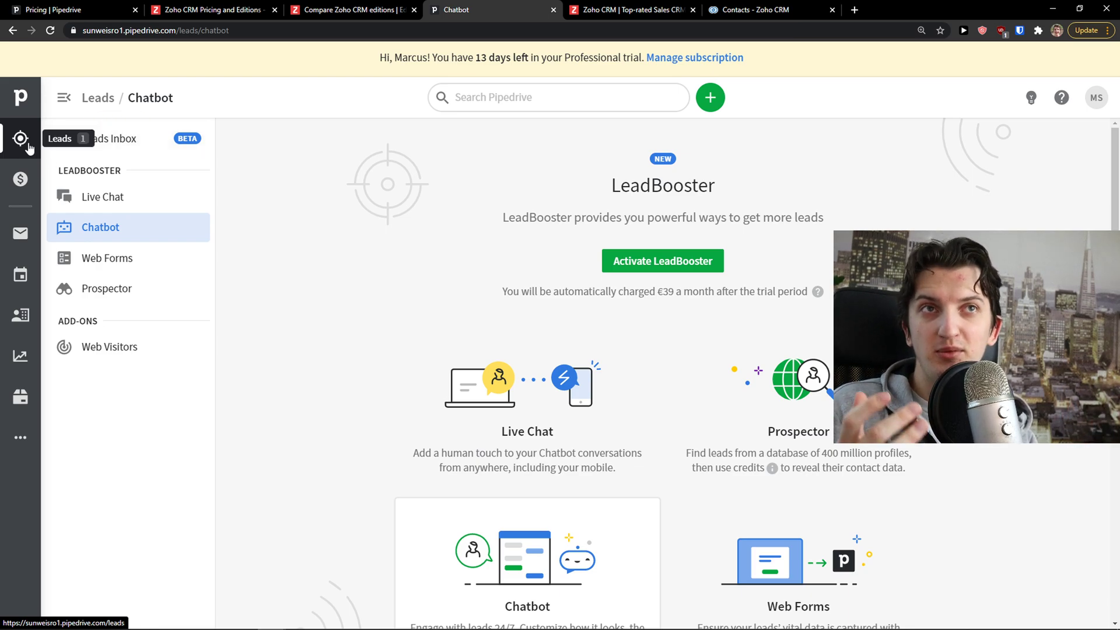
left_click(20, 178)
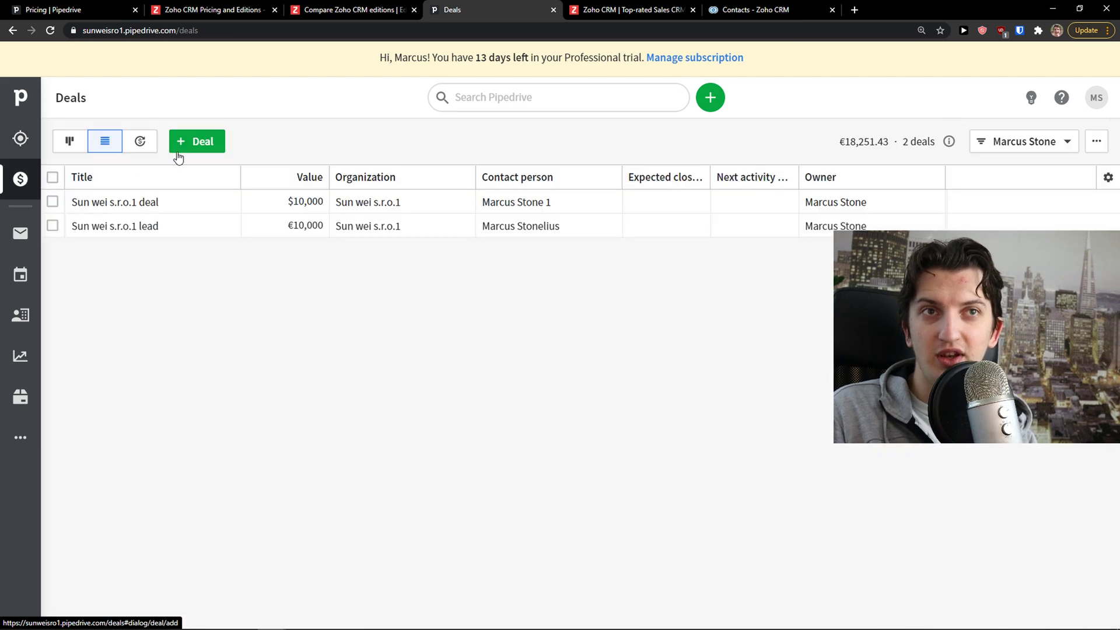
left_click(70, 144)
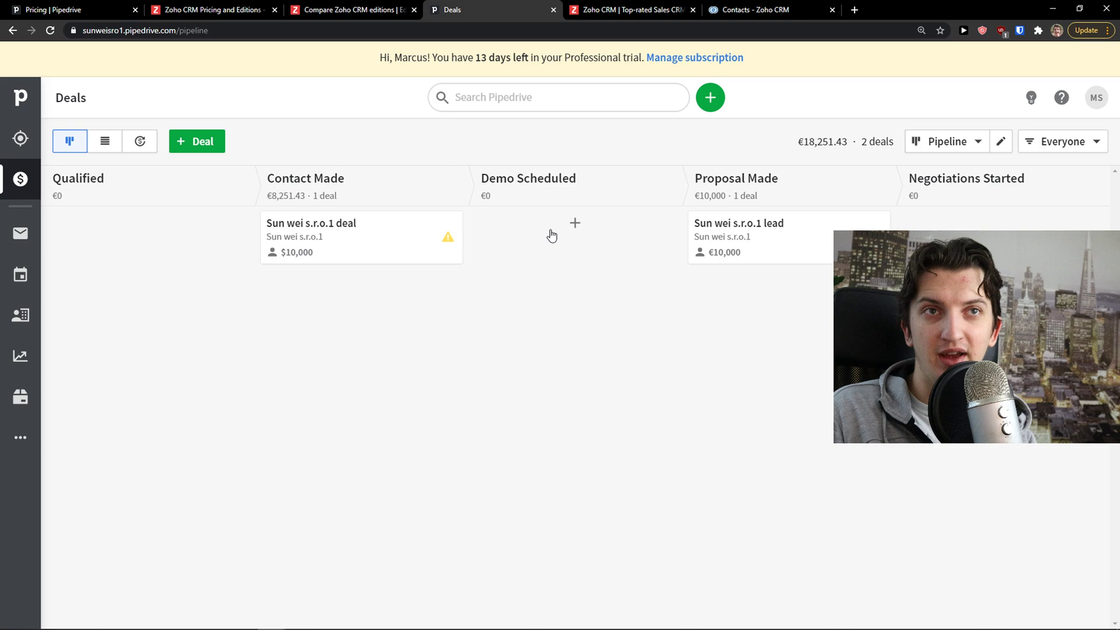
Check the Mail inbox, then show Activities as a list, which has no activities found
left_click(19, 245)
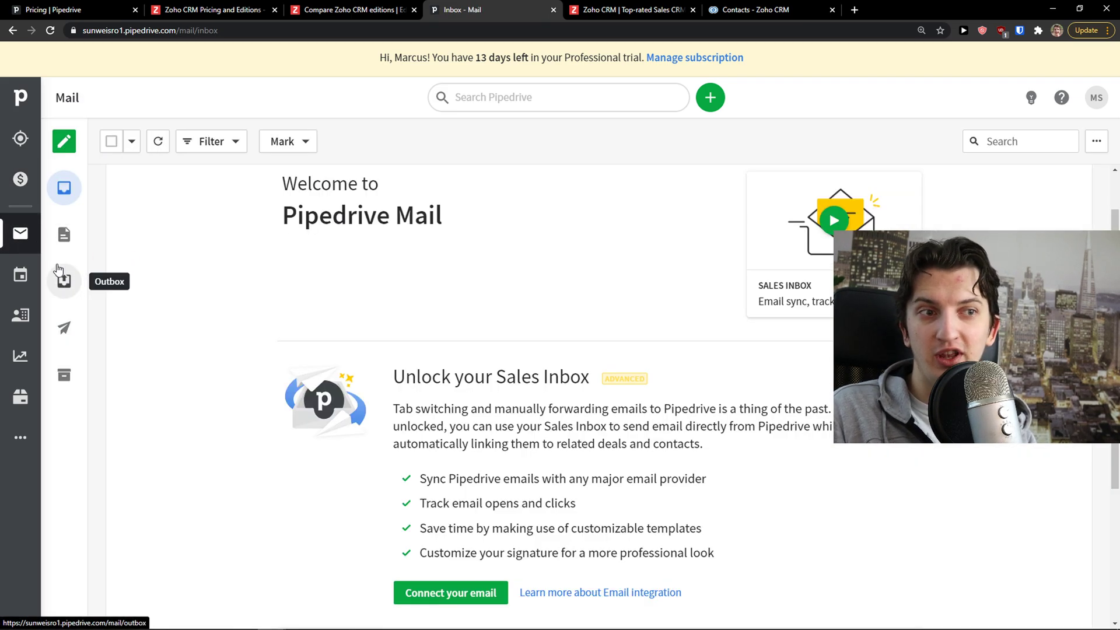
scroll(169, 257, "down", 4)
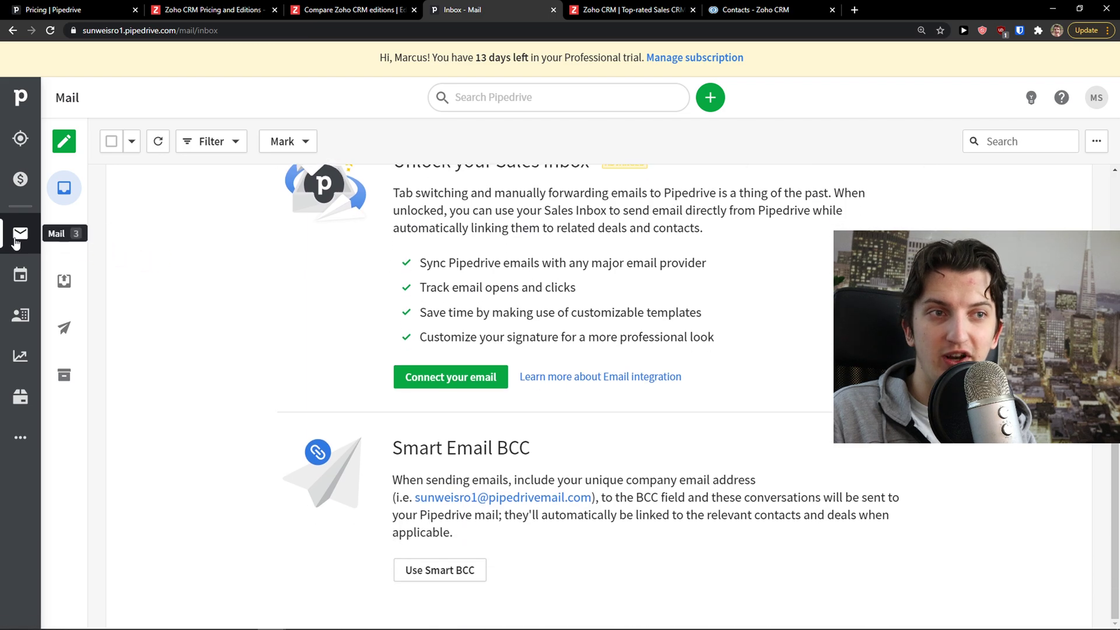
scroll(300, 377, "up", 4)
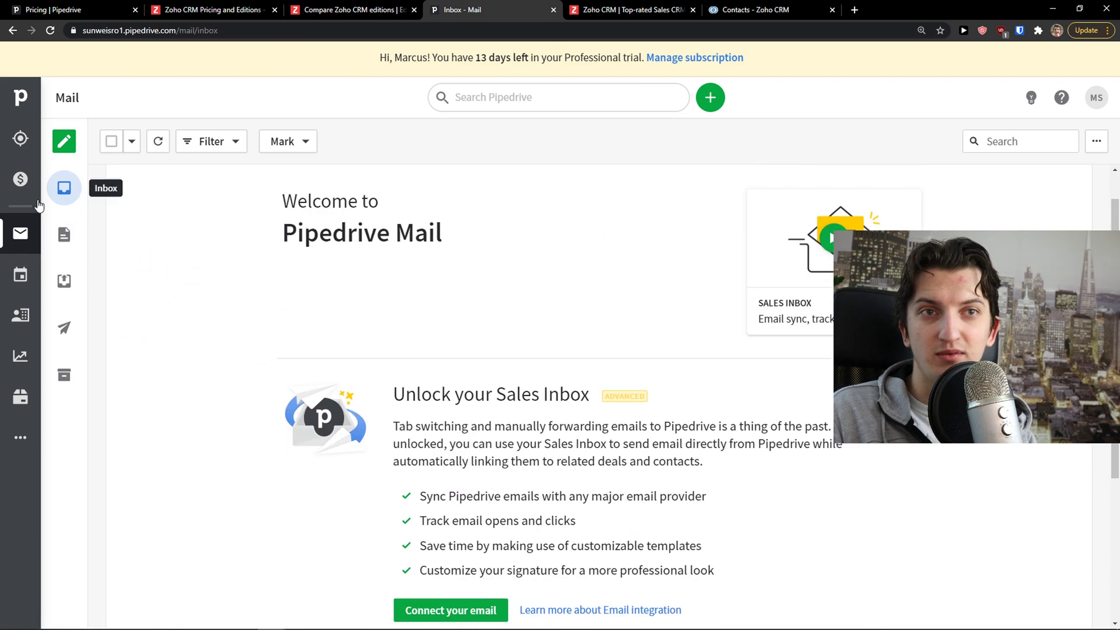
left_click(21, 271)
left_click(72, 182)
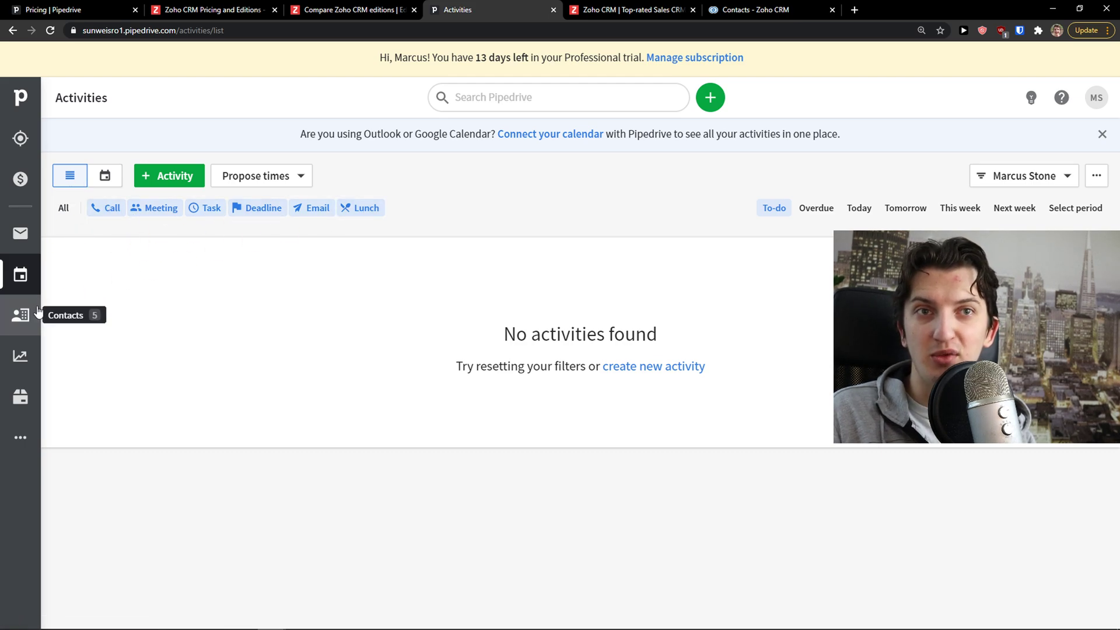
View the first Pipedrive person, then open Insights' Deal progress report showing 2 deals across Qualified and Contact Made
left_click(20, 315)
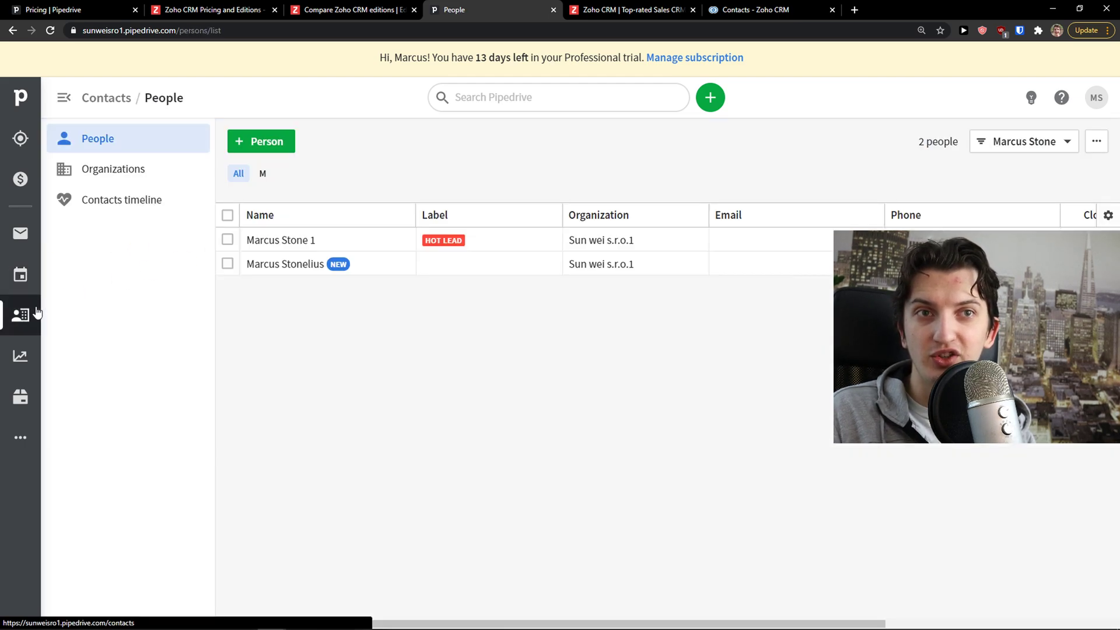
left_click(285, 240)
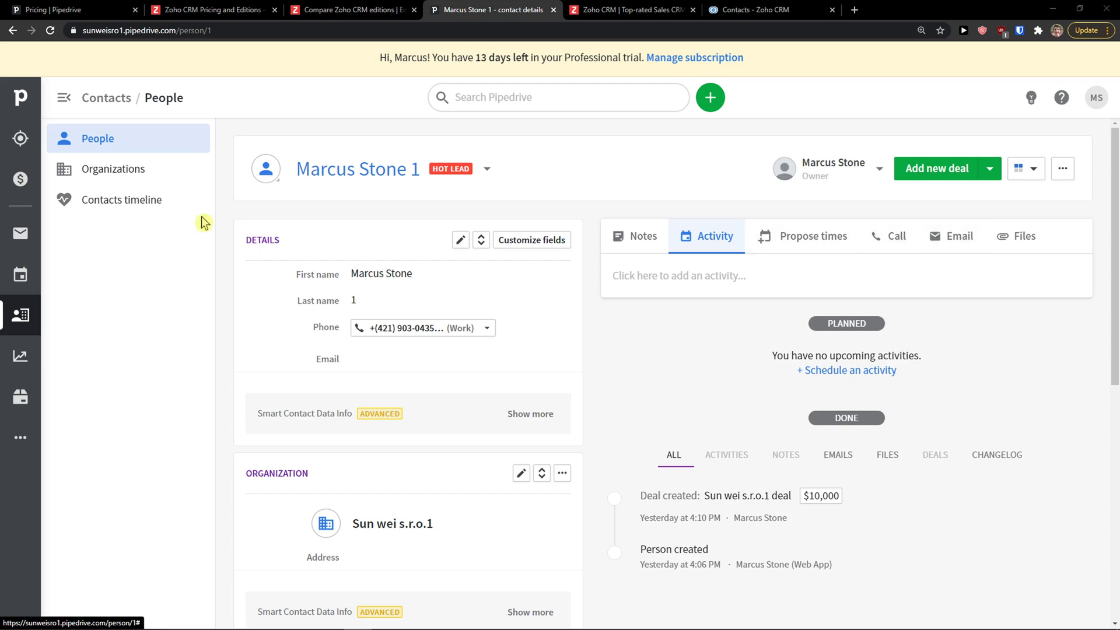
left_click(32, 351)
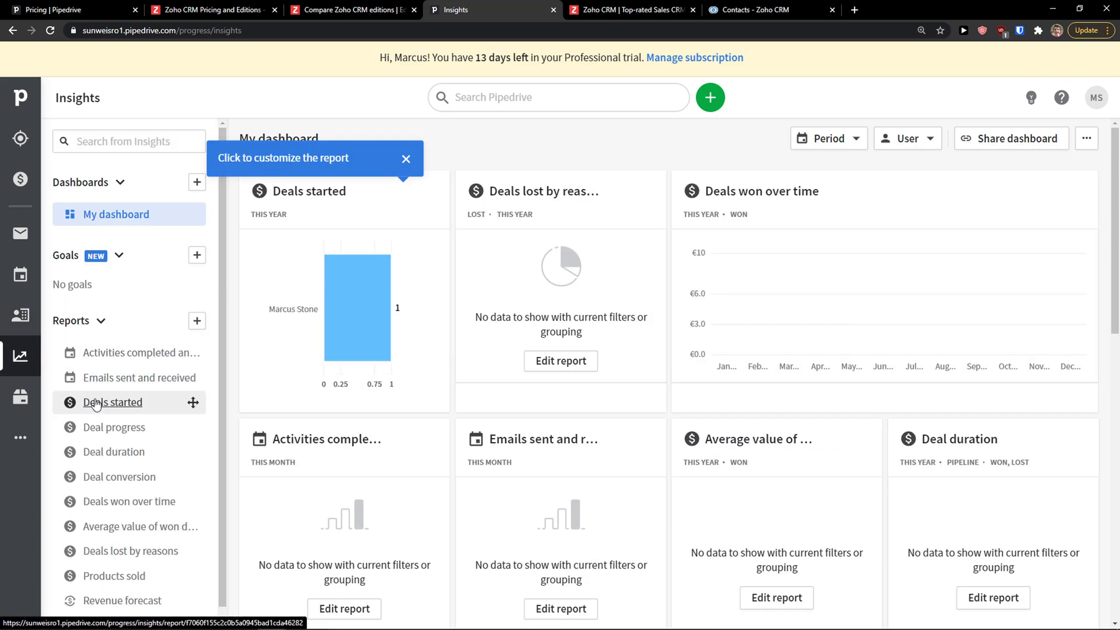
scroll(111, 411, "down", 1)
left_click(159, 418)
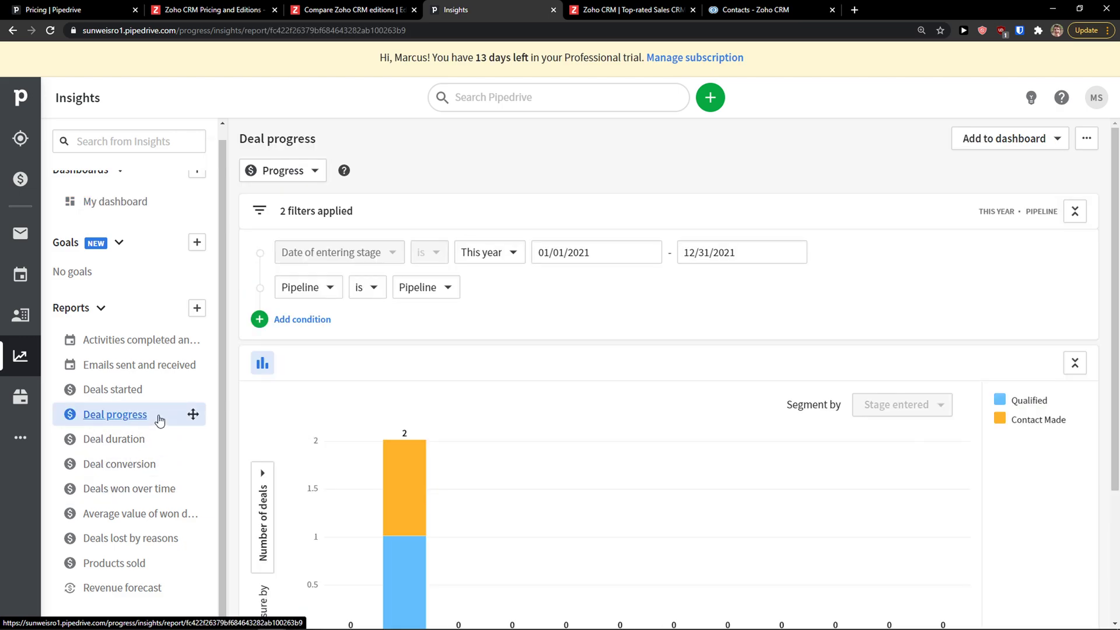
Back in Zoho CRM, open the first sample lead and scroll through its notes, attachments, products and activities
left_click(606, 10)
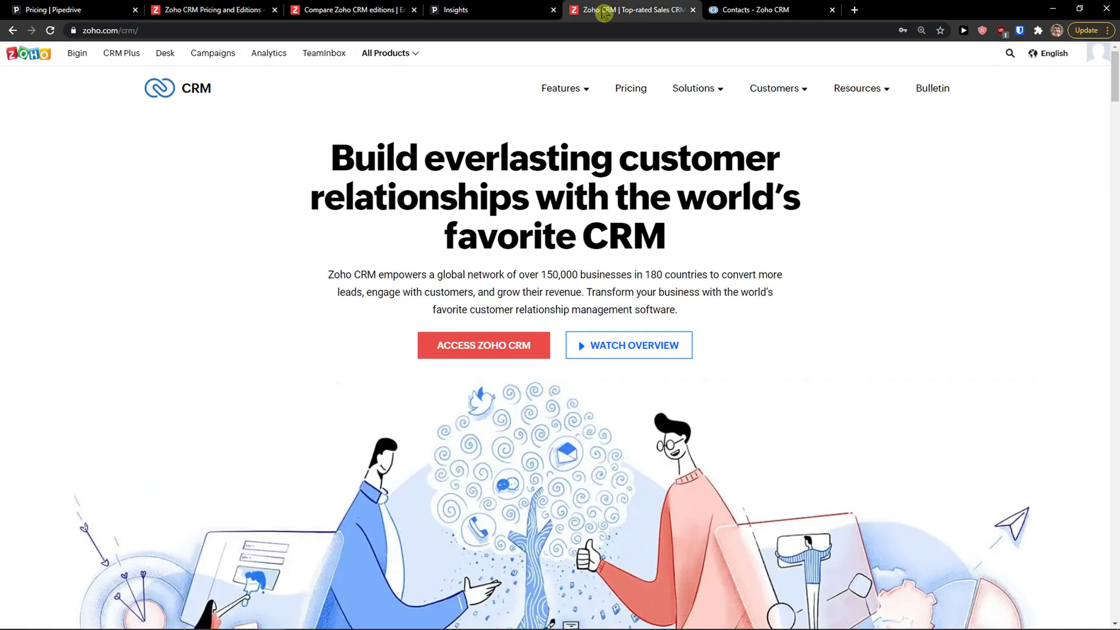
left_click_drag(737, 10, 600, 10)
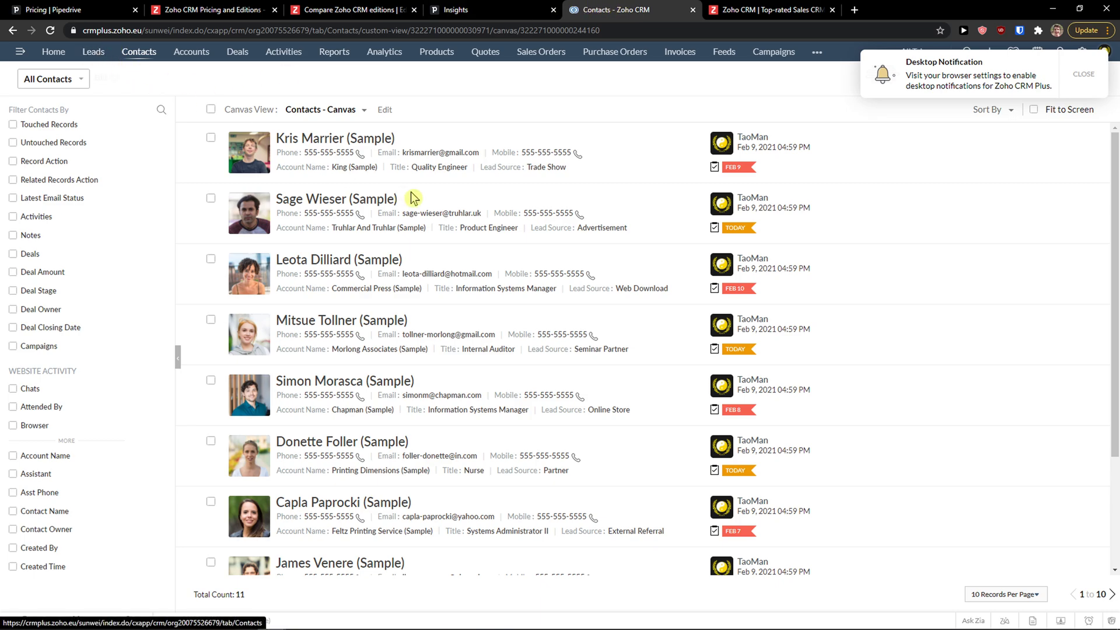
left_click(102, 56)
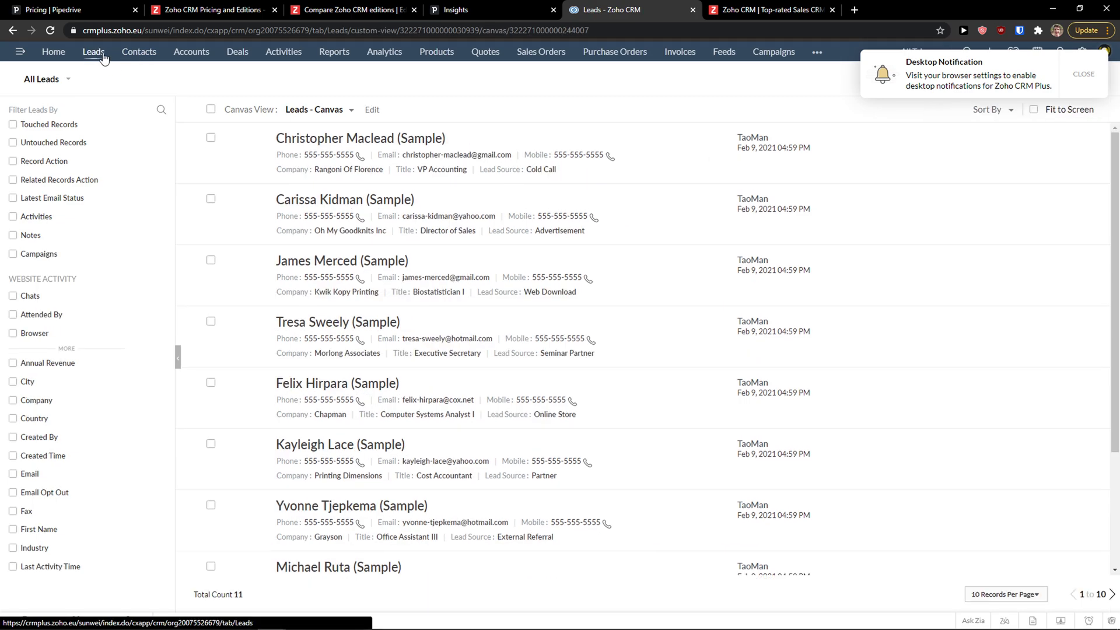
left_click(322, 141)
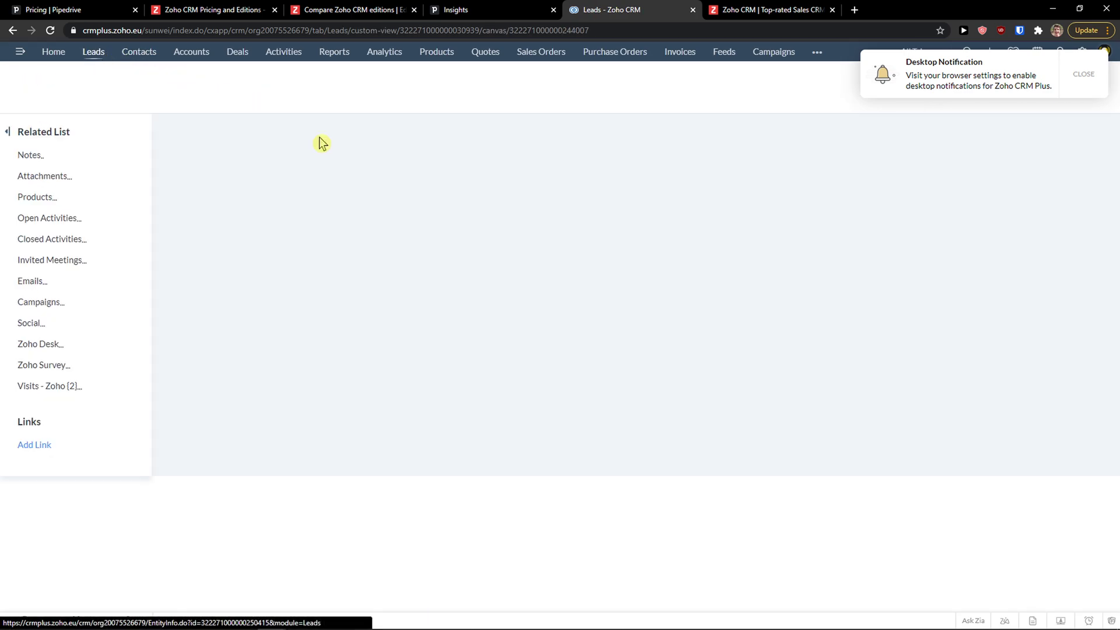
scroll(350, 260, "down", 3)
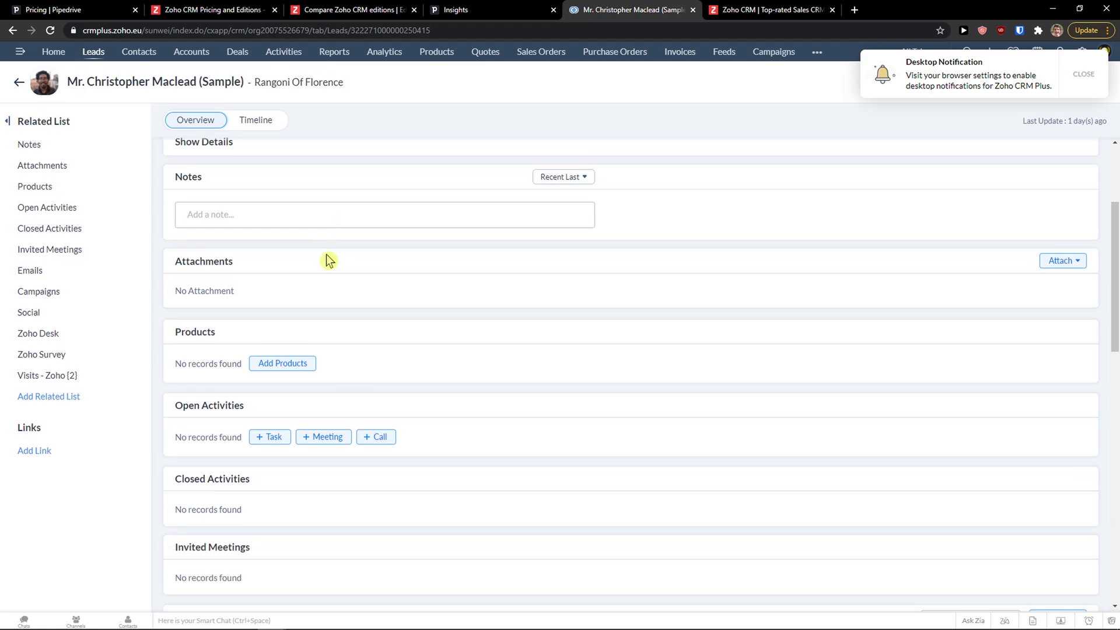
scroll(327, 261, "down", 2)
scroll(245, 237, "down", 1)
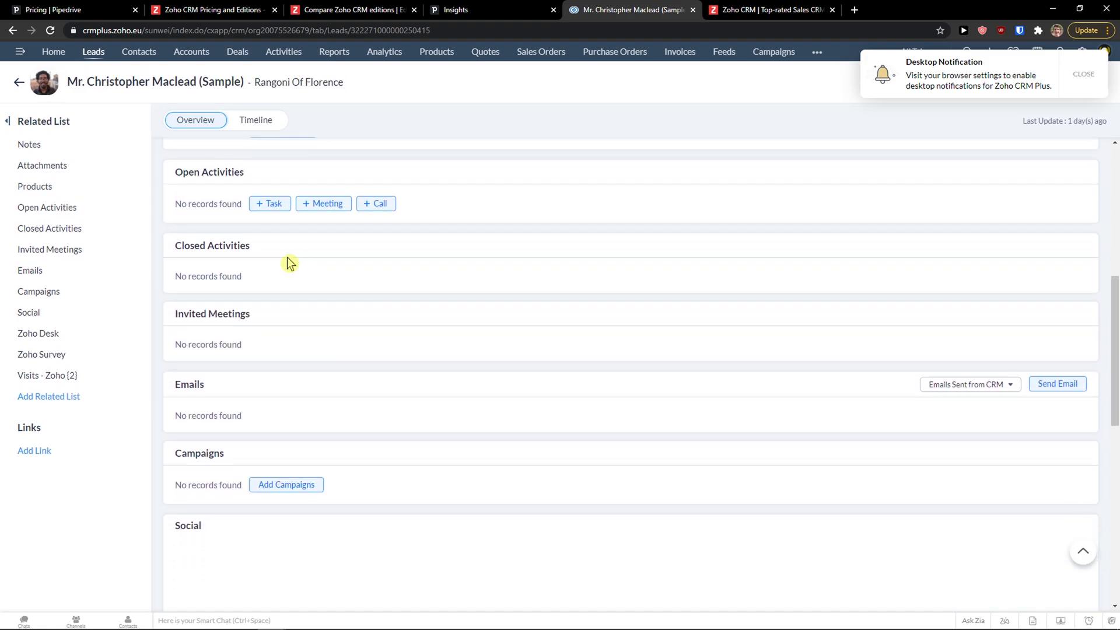
scroll(290, 264, "down", 2)
scroll(300, 262, "up", 3)
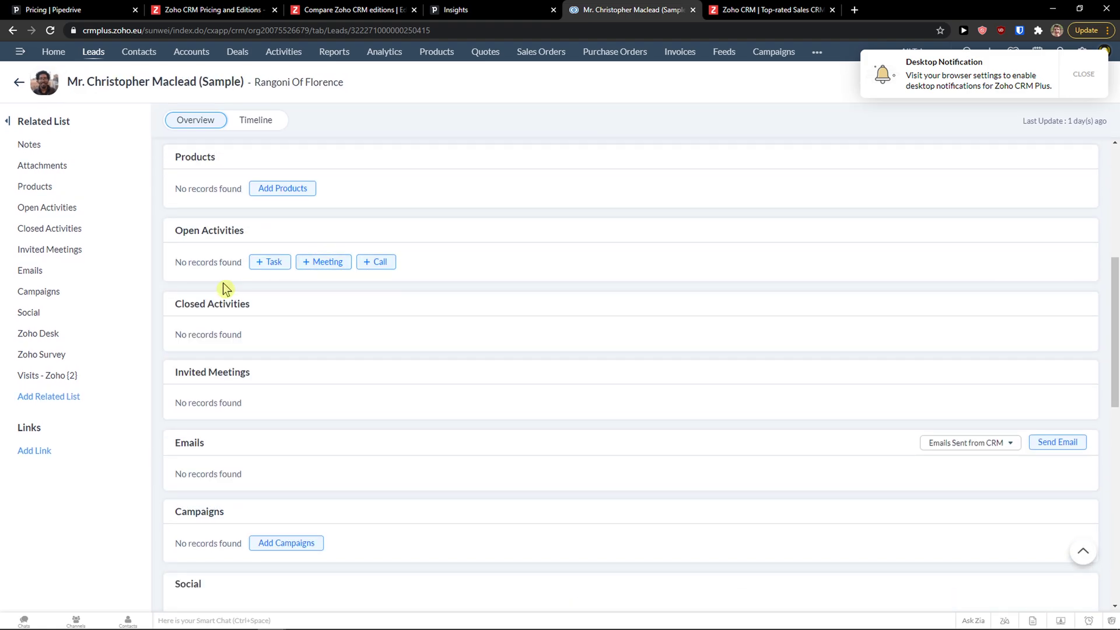
scroll(286, 251, "down", 4)
scroll(284, 239, "up", 7)
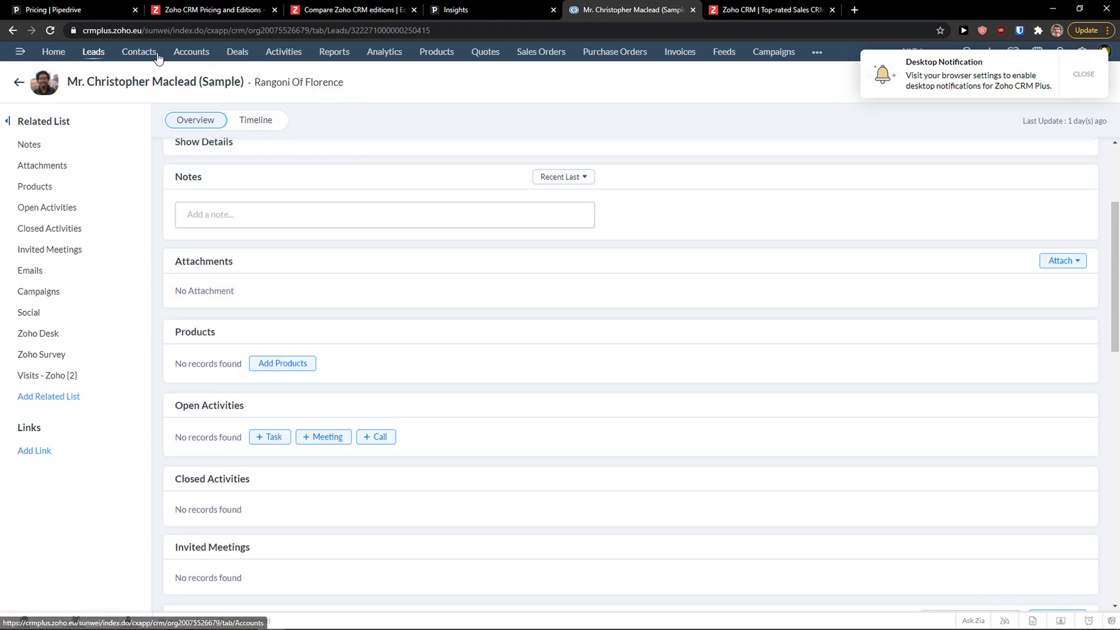
Open the first Zoho sample contact, scroll its details and glance at its timeline
left_click(139, 51)
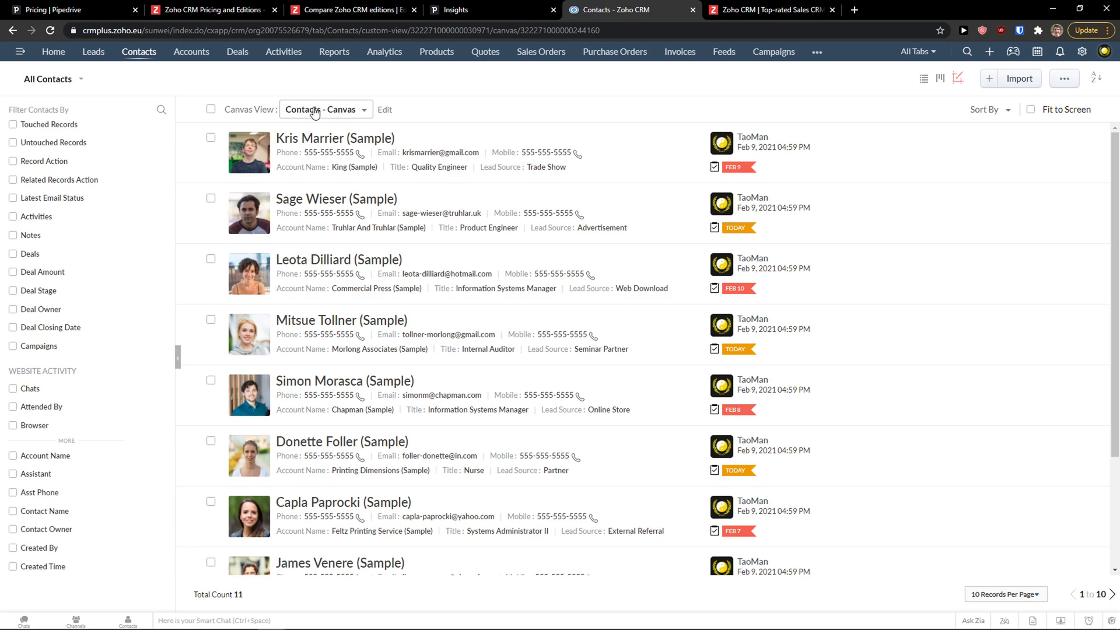
left_click(317, 141)
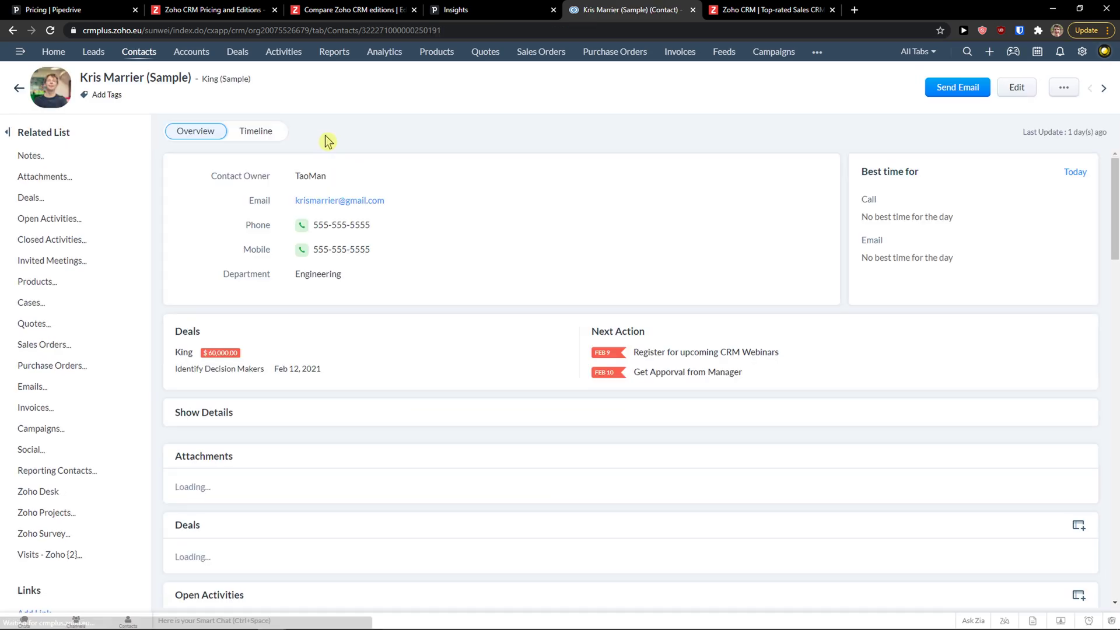
scroll(325, 140, "down", 8)
scroll(475, 205, "down", 2)
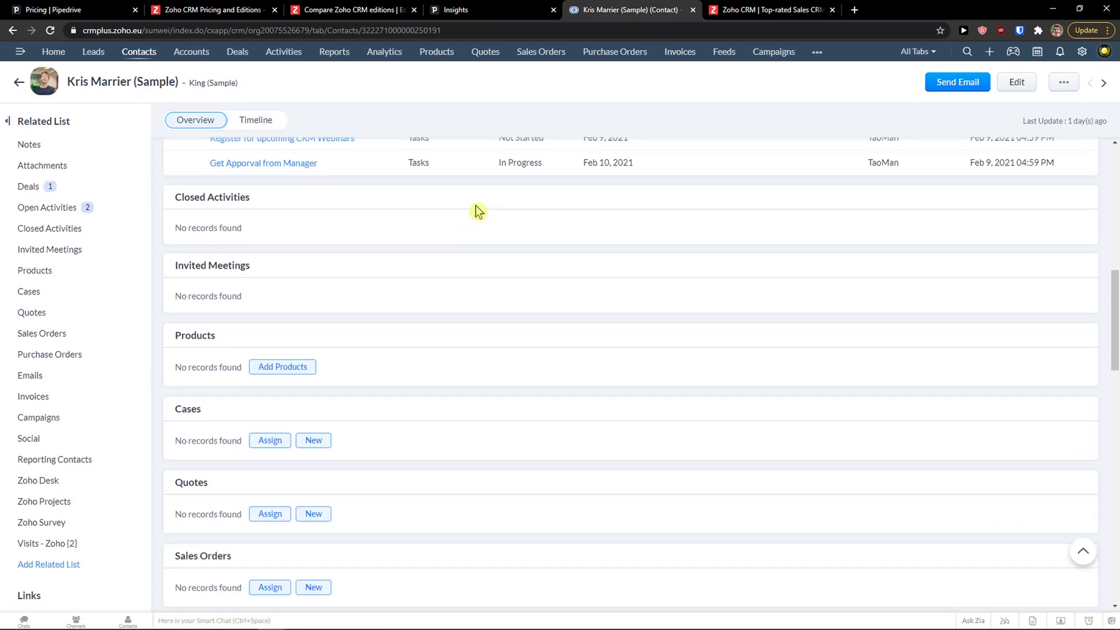
scroll(475, 205, "up", 2)
scroll(475, 205, "down", 7)
scroll(476, 212, "down", 3)
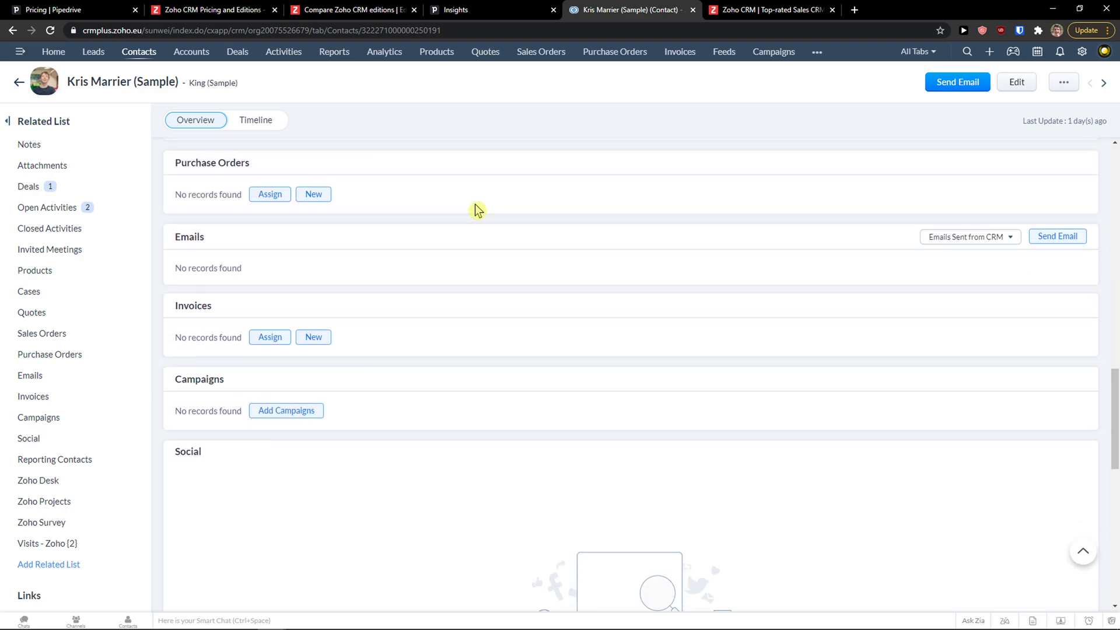
scroll(476, 212, "up", 13)
scroll(475, 212, "up", 5)
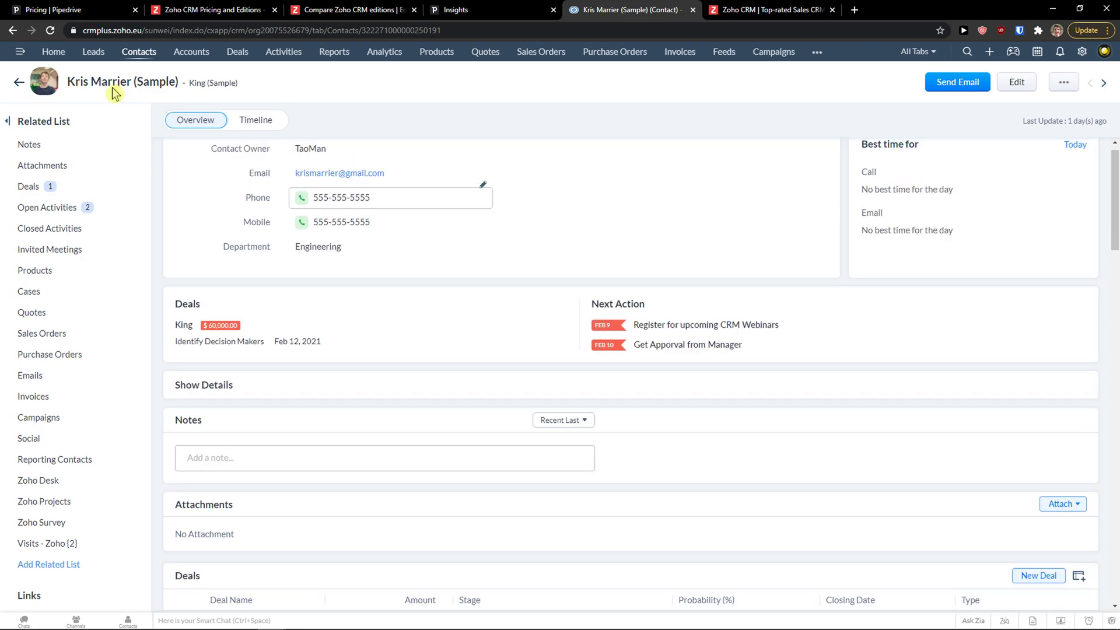
left_click(269, 132)
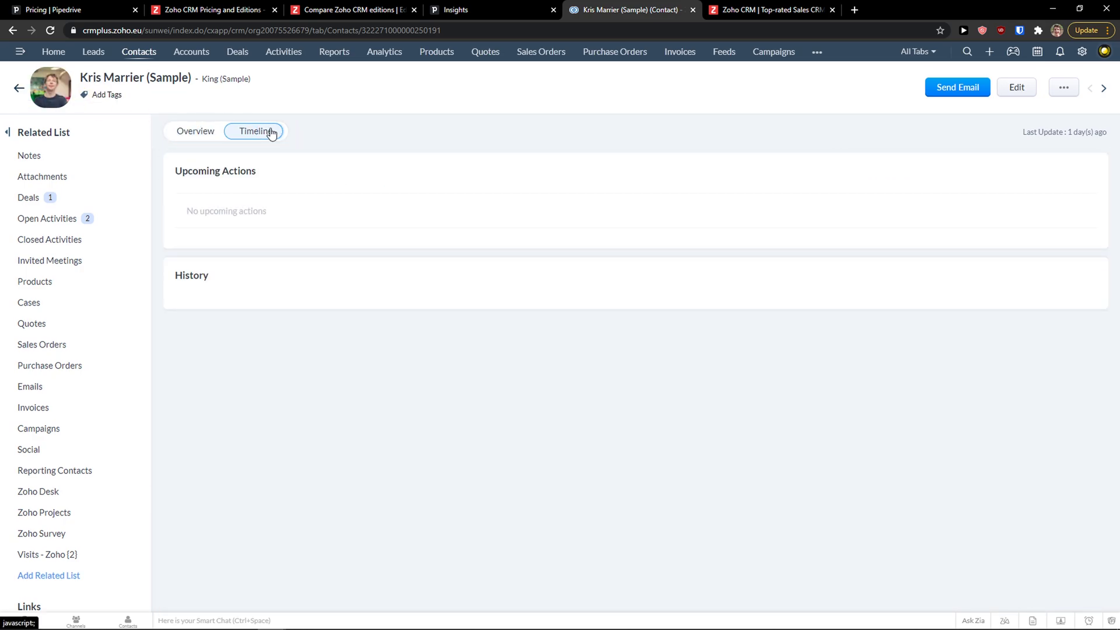
left_click(189, 132)
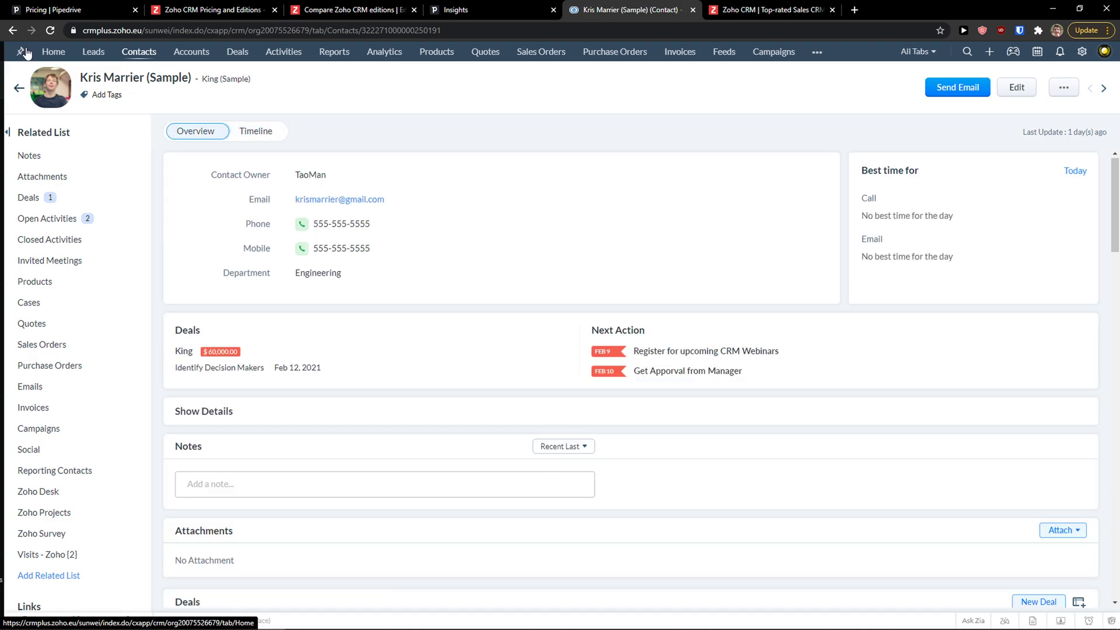
Start a blank Zoho contact from All Contacts, skim the form, then return to Pipedrive's Deal progress report
left_click(20, 87)
left_click(989, 79)
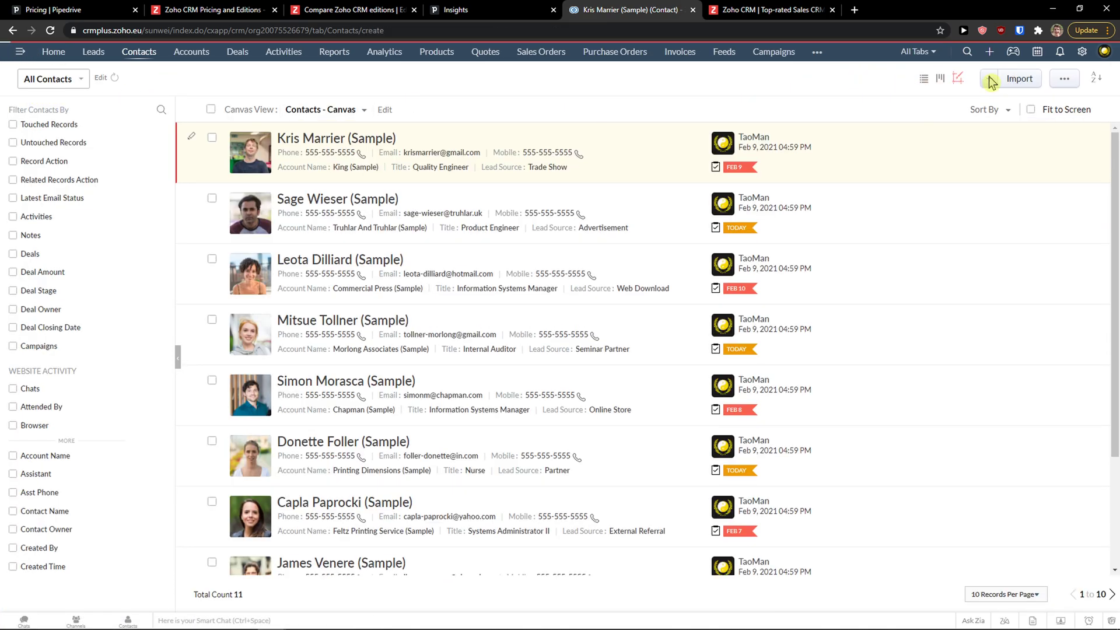
scroll(510, 212, "down", 6)
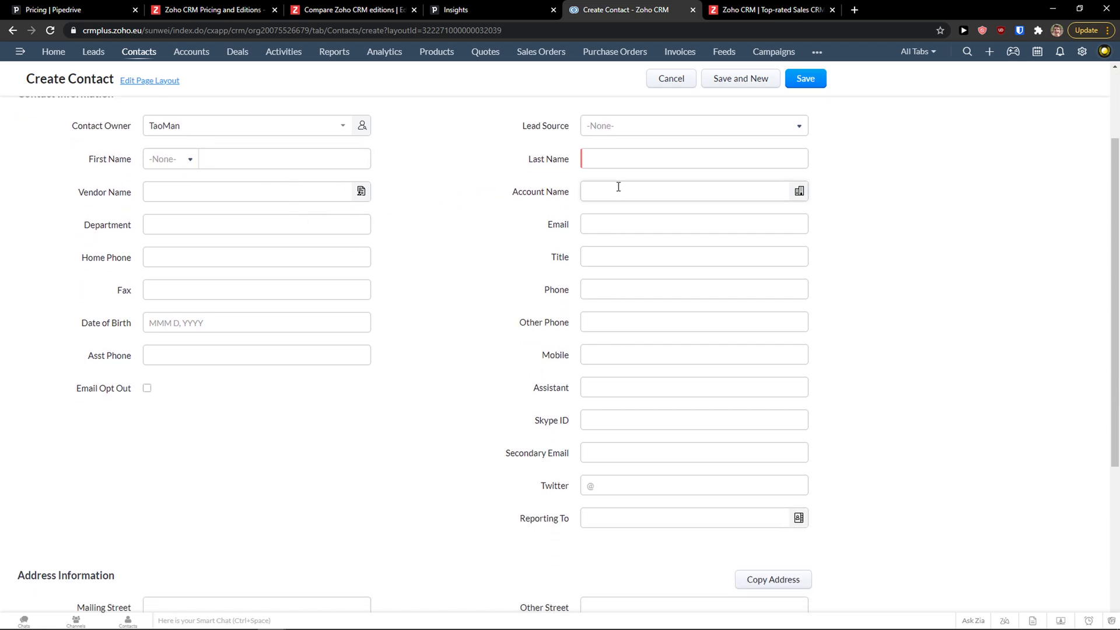
scroll(370, 358, "up", 6)
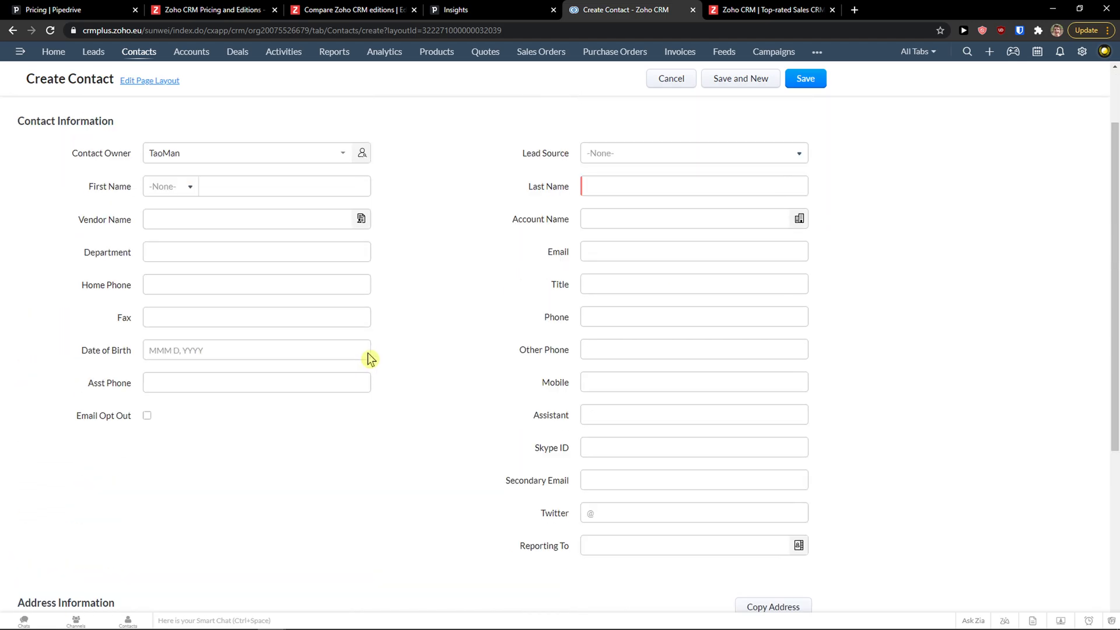
left_click(455, 10)
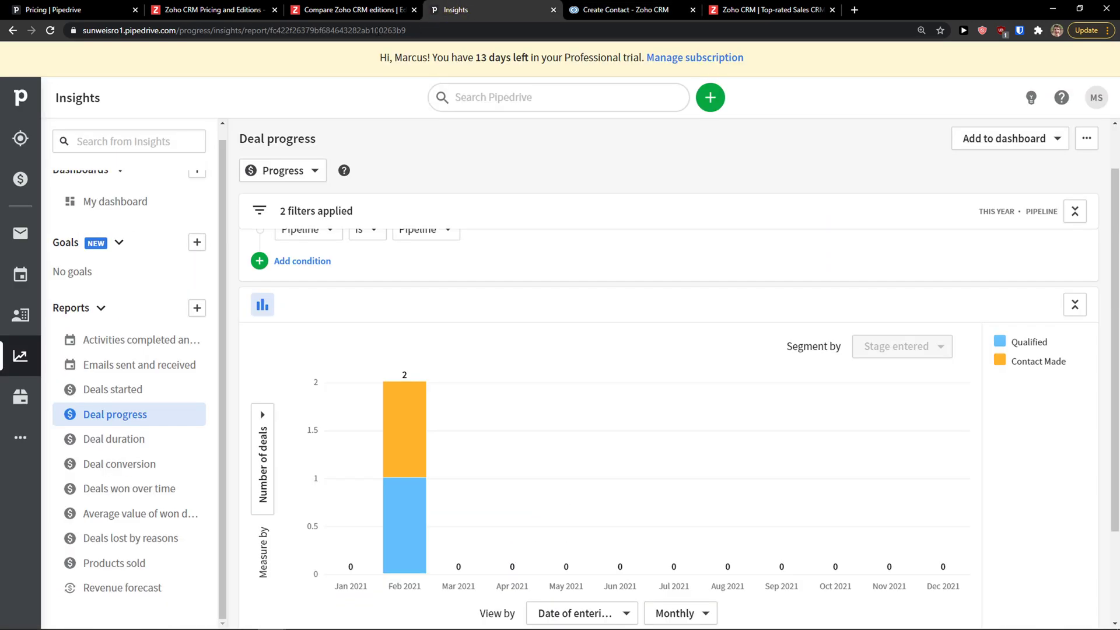
Open a blank Add person form from Pipedrive's People list, then return to Zoho's Create Contact form
left_click(22, 318)
left_click(261, 142)
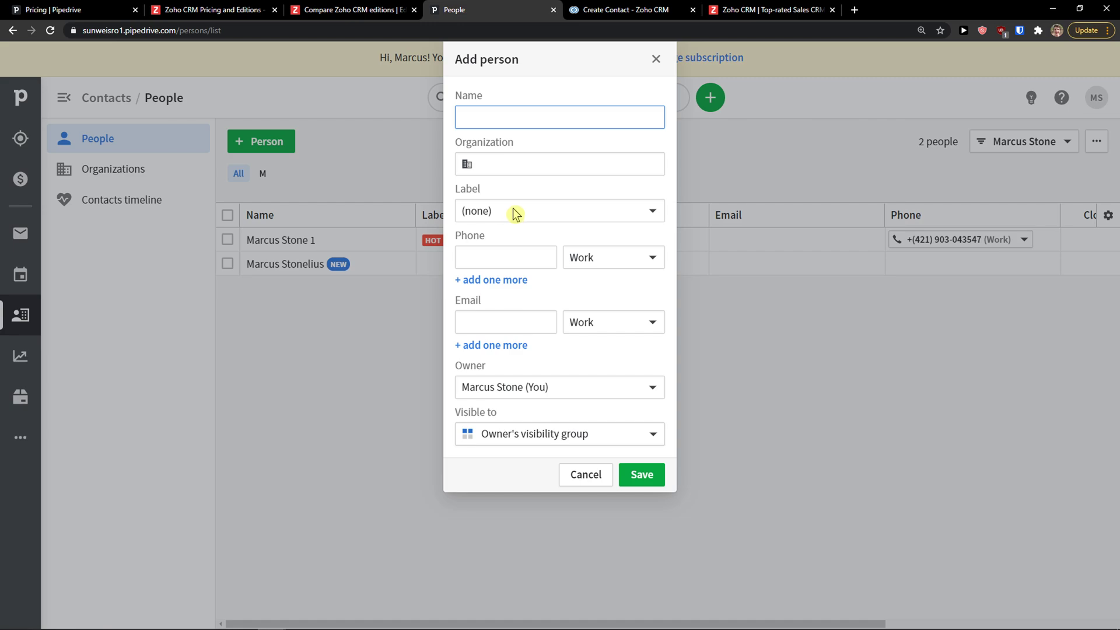
left_click(615, 11)
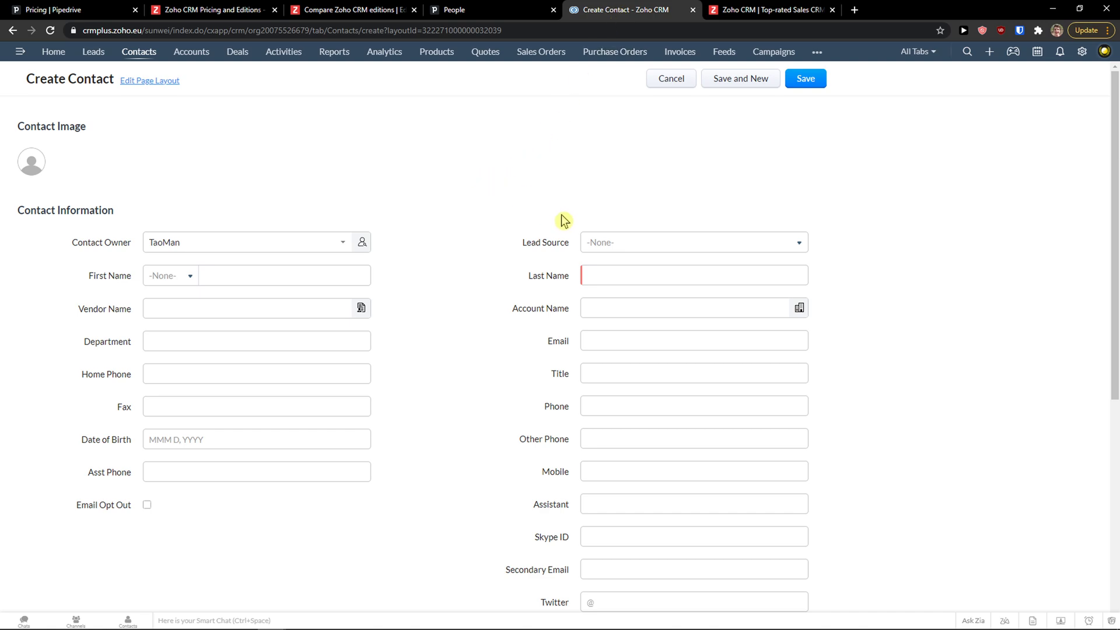
Skim Zoho's empty Create Contact form, then switch back to Pipedrive's blank Add person form
scroll(616, 268, "down", 2)
scroll(615, 268, "down", 2)
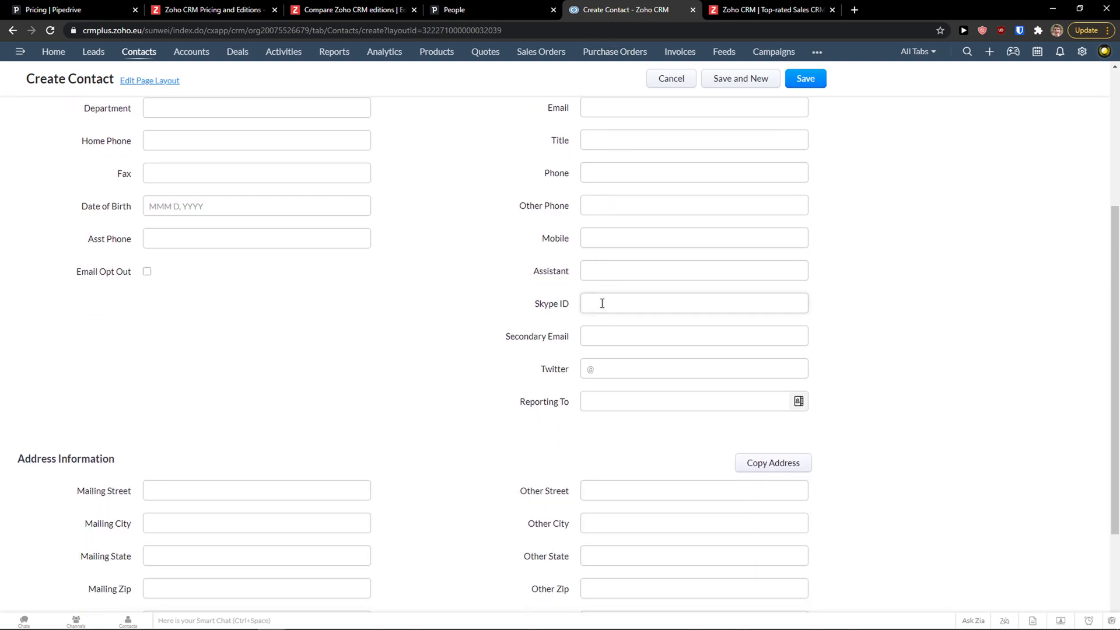
scroll(699, 338, "up", 1)
scroll(699, 338, "up", 1)
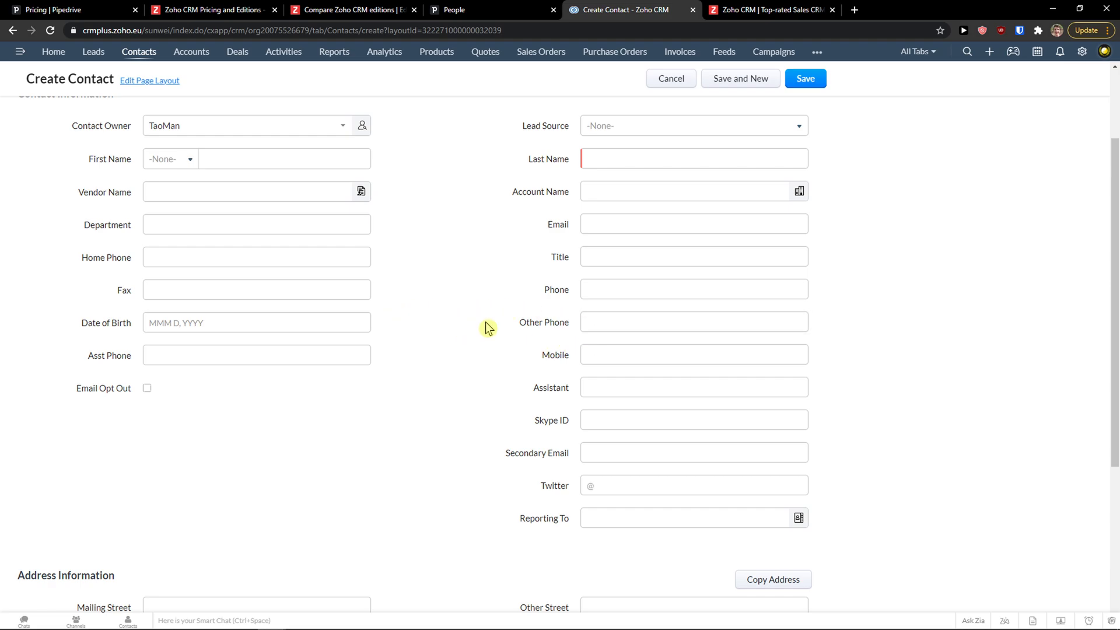
left_click(470, 14)
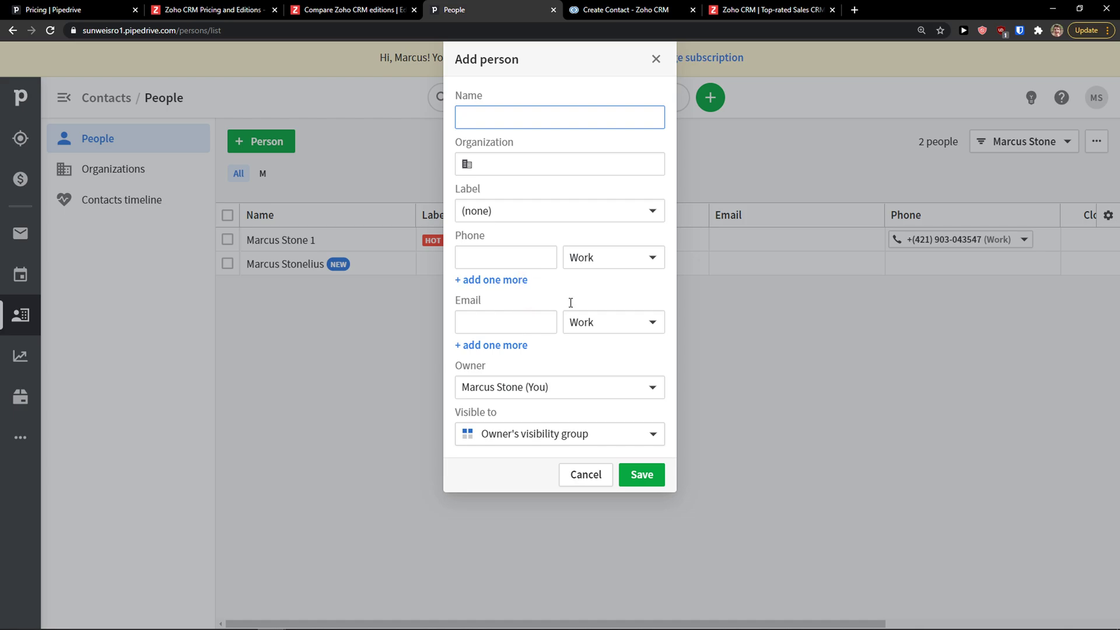
Recheck Zoho's form, then add and remove a second email row in Pipedrive's Add person form
left_click(665, 9)
scroll(532, 263, "down", 4)
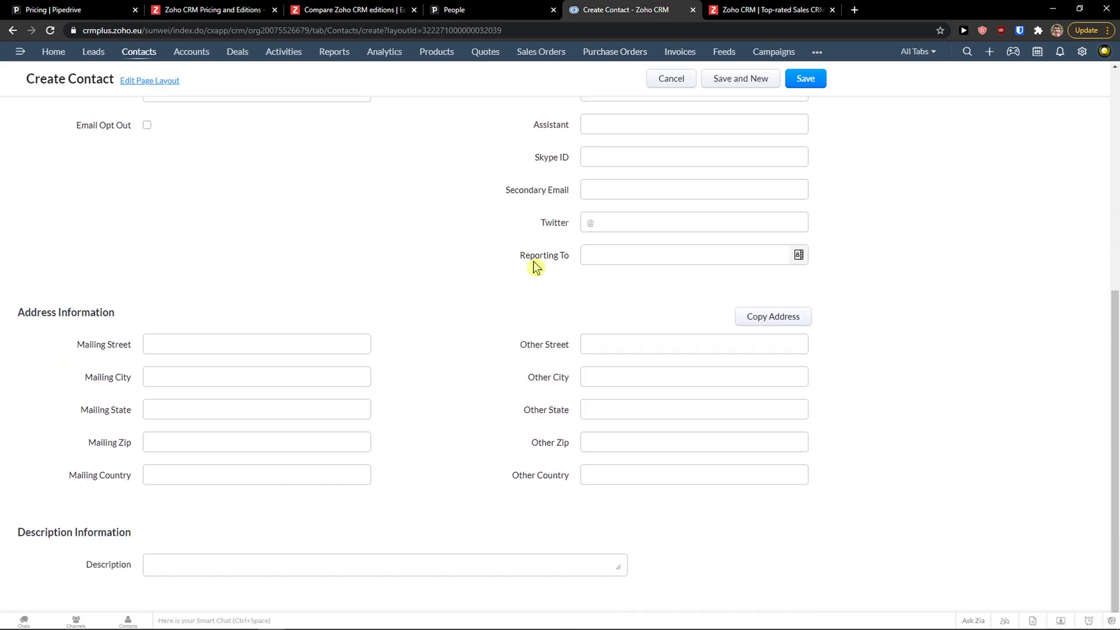
left_click(534, 8)
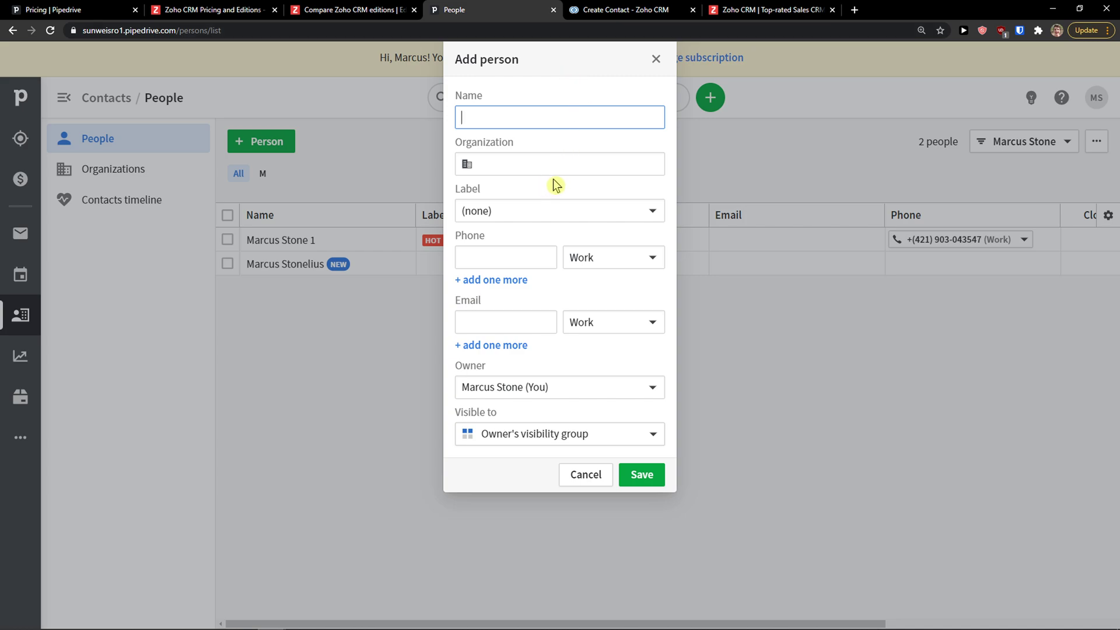
left_click(501, 346)
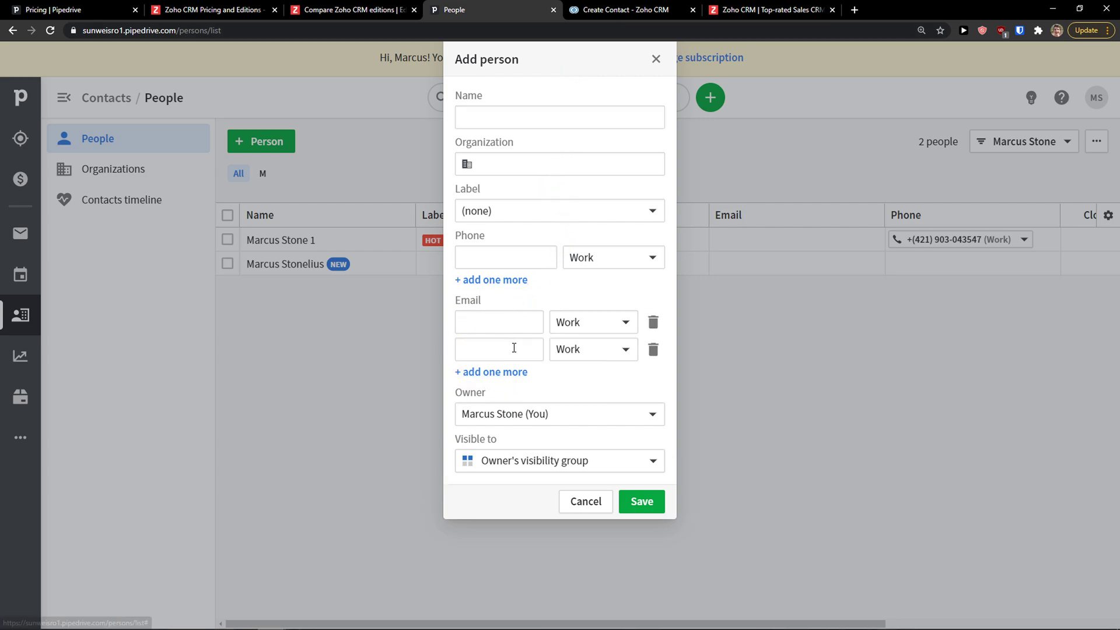
left_click(585, 348)
left_click(652, 349)
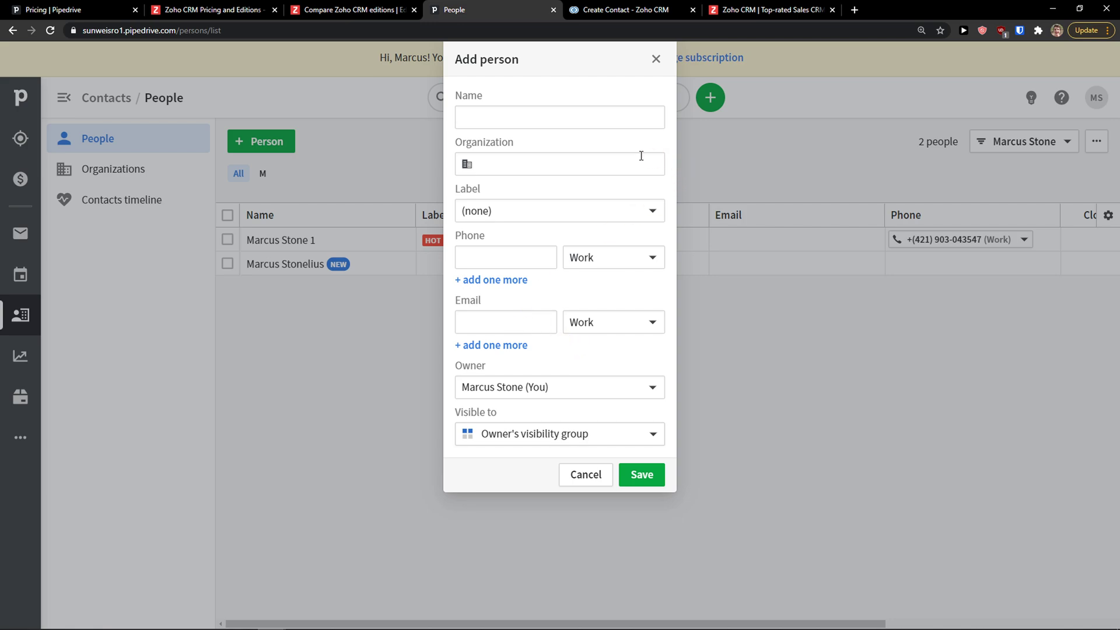
Try saving without a name, close the form unsaved, and open the existing hot-lead contact
left_click(654, 476)
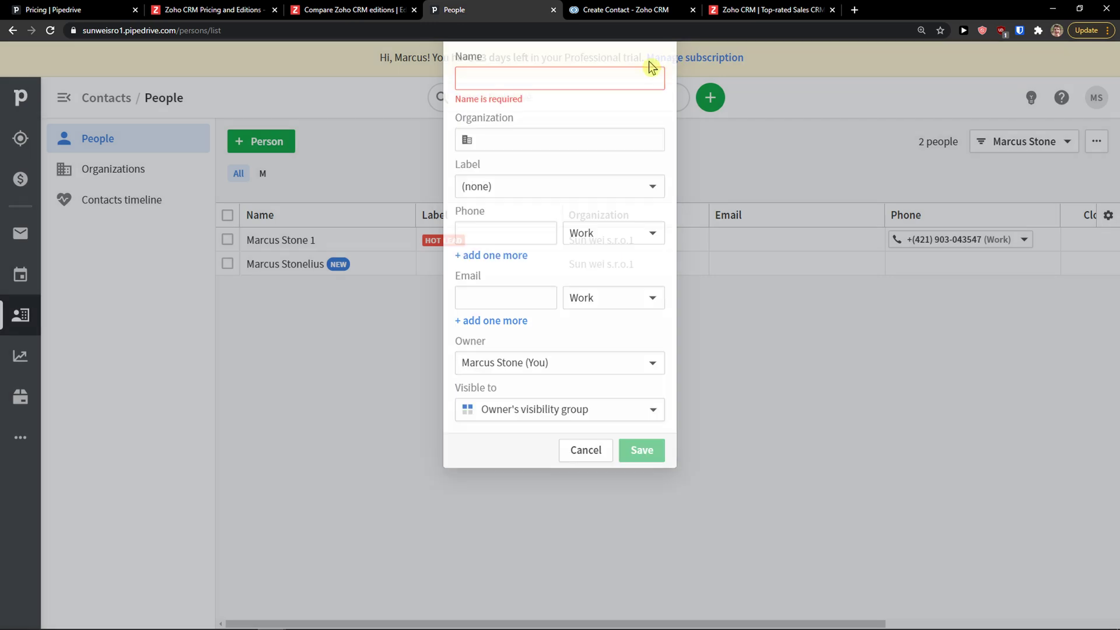
left_click(654, 59)
left_click(283, 239)
Open the contact's note editor and scroll through its details page
left_click(636, 239)
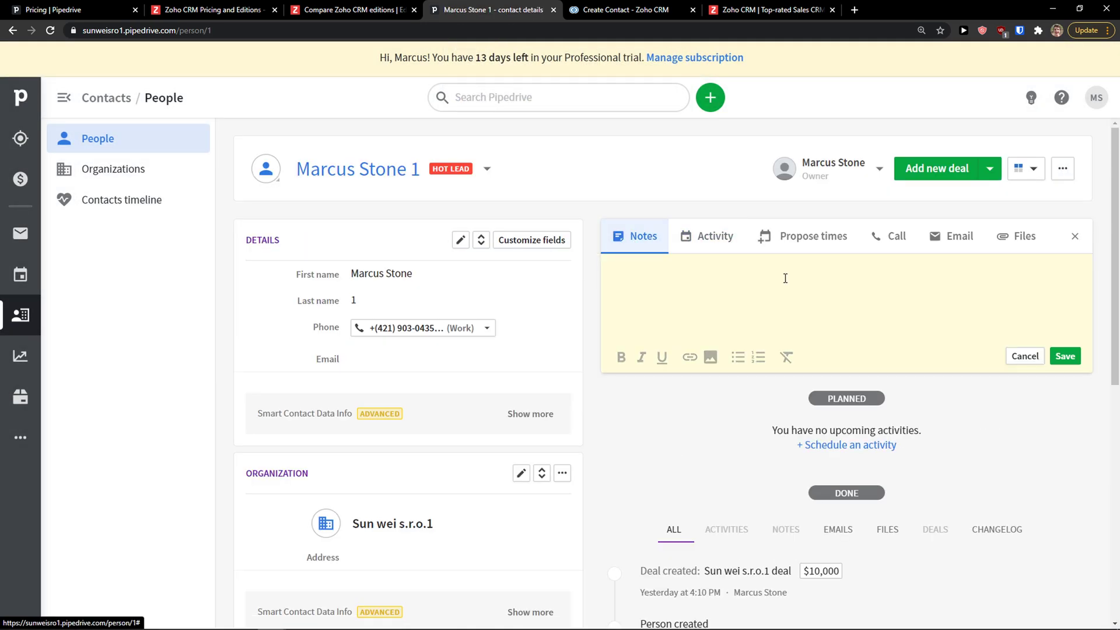
scroll(607, 275, "down", 3)
scroll(604, 273, "down", 1)
scroll(599, 270, "up", 3)
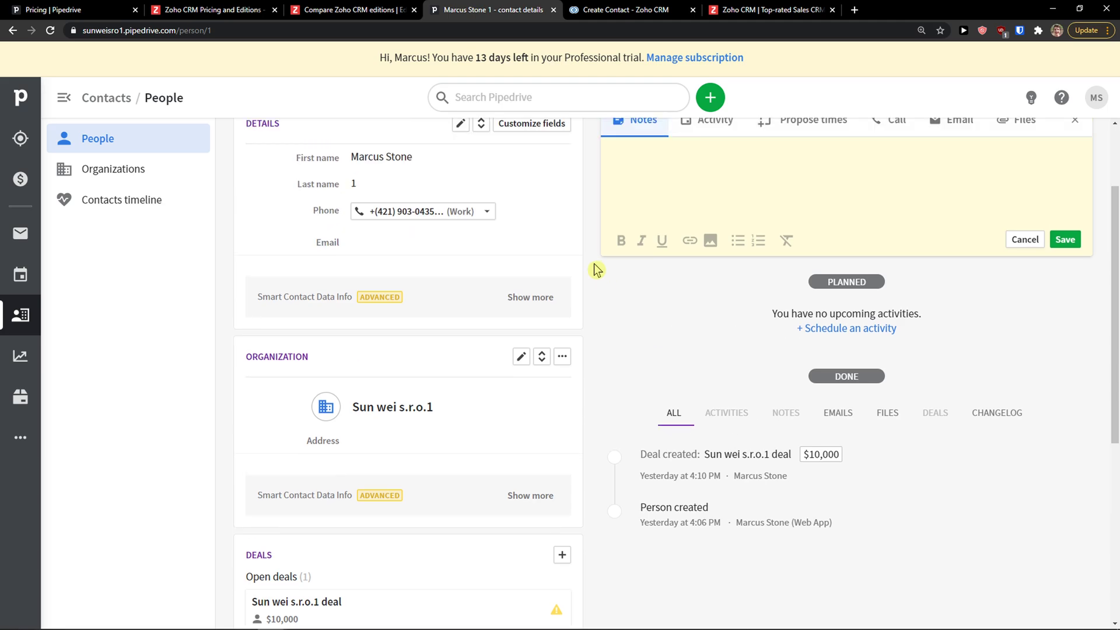
scroll(482, 325, "up", 1)
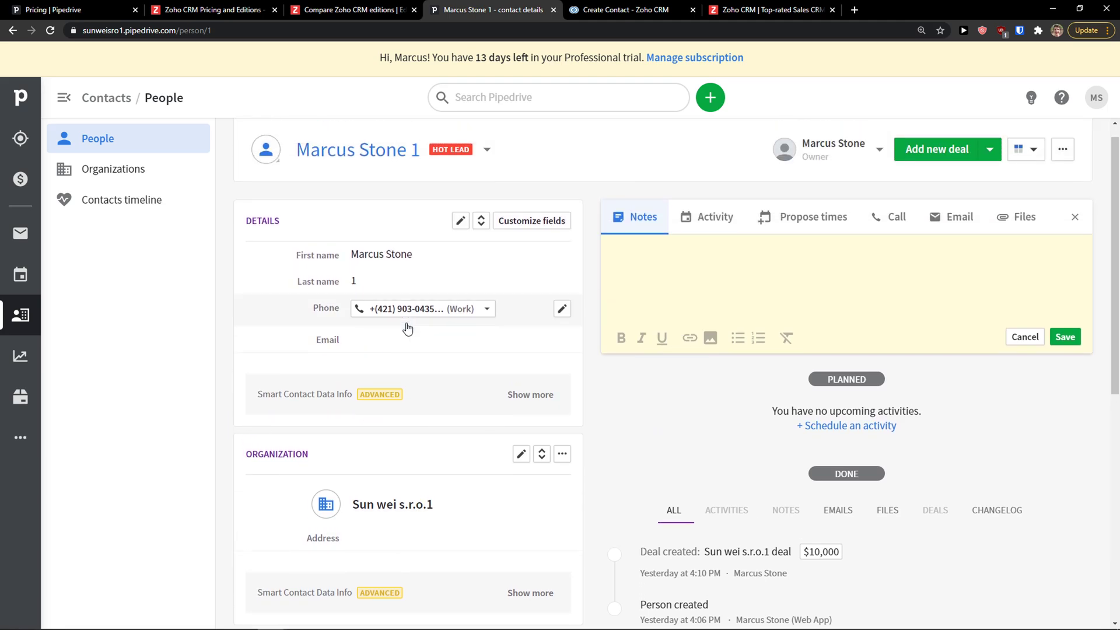
Customize the Details fields, browse field types for a new field, then cancel without adding it
left_click(522, 240)
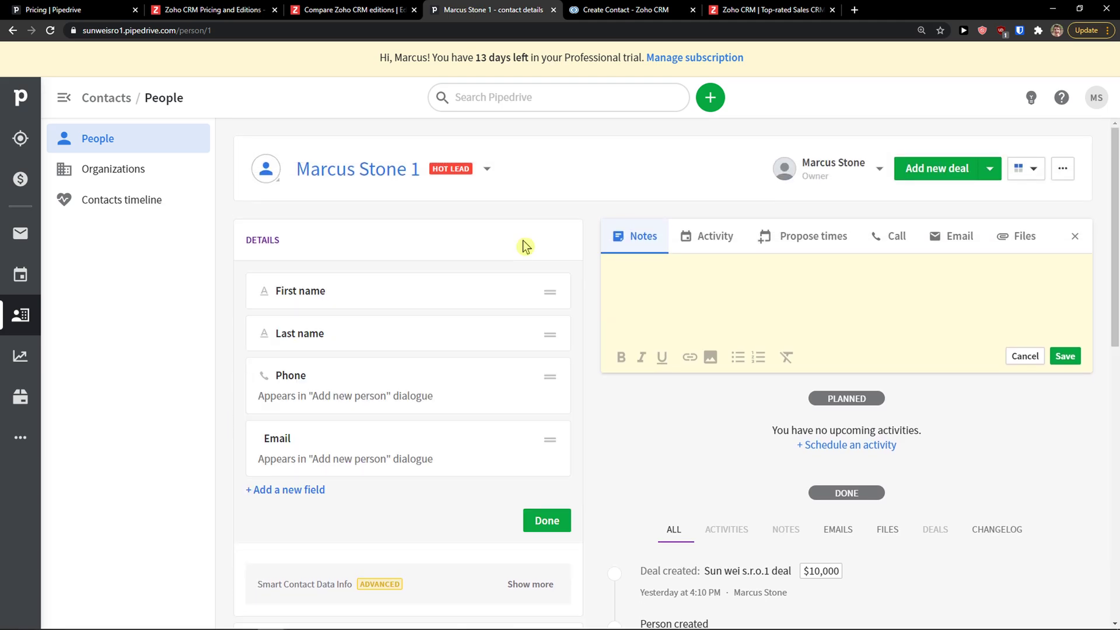
left_click(290, 491)
scroll(319, 481, "down", 1)
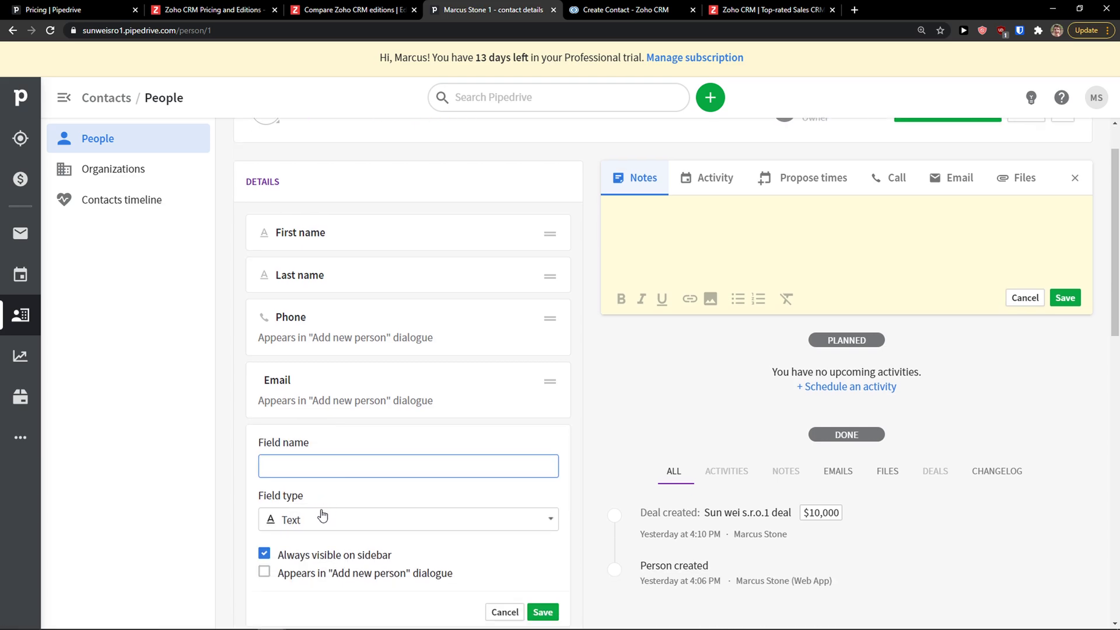
left_click(321, 518)
scroll(358, 476, "down", 5)
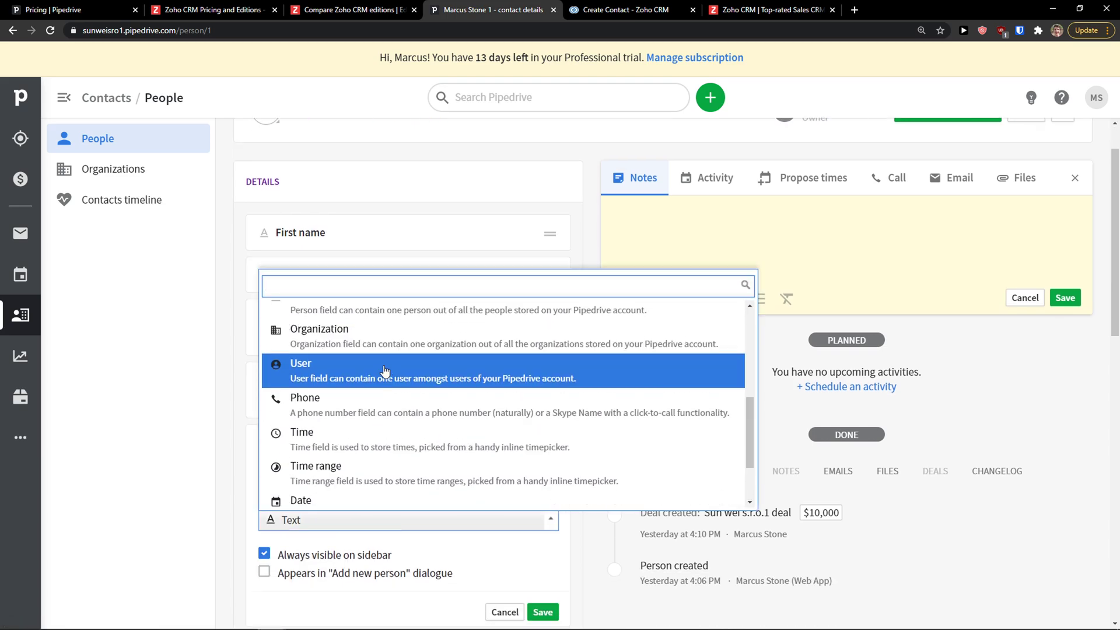
left_click(232, 475)
scroll(233, 475, "down", 1)
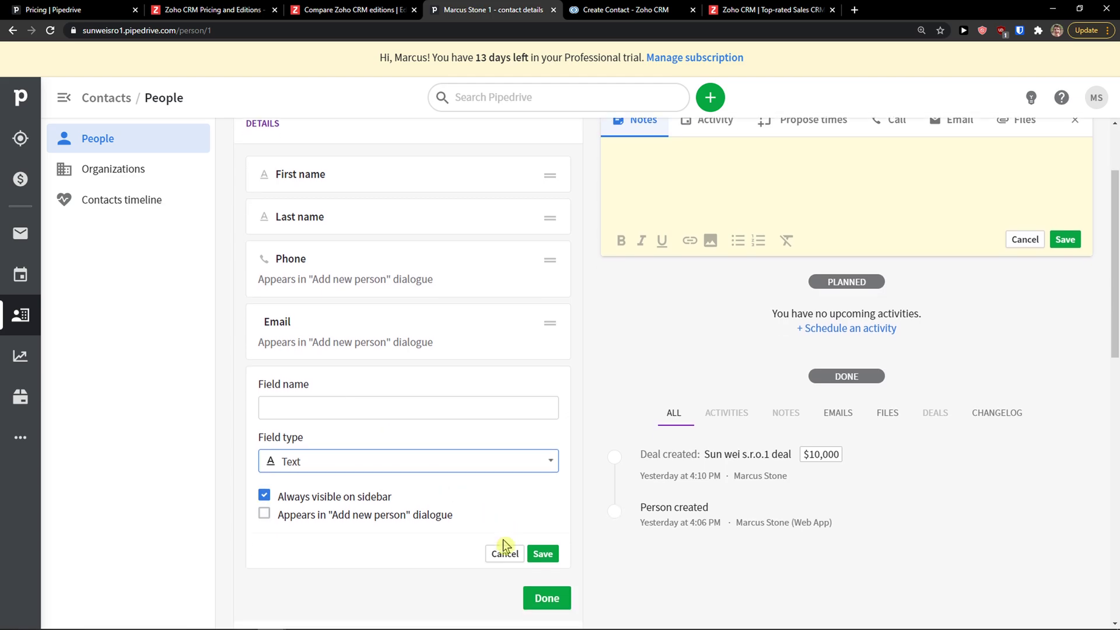
left_click(503, 554)
Cancel Zoho CRM's new contact form without saving
left_click(626, 10)
scroll(622, 125, "up", 3)
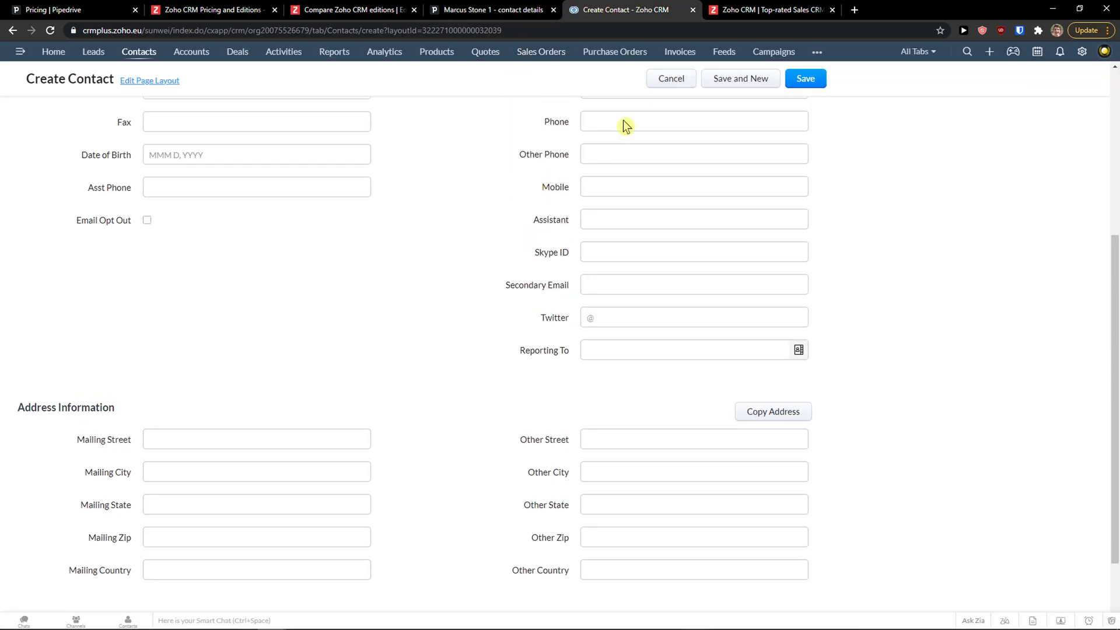
left_click(672, 78)
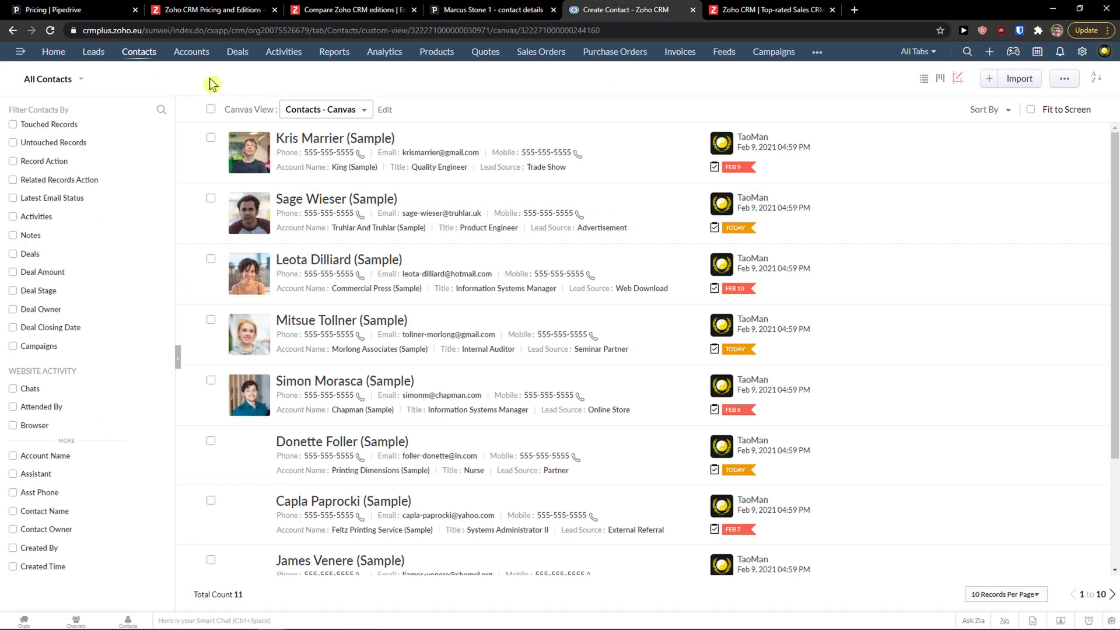
Bring up Zoho's Deals stage board via Accounts, then return to Pipedrive's contact page
left_click(198, 53)
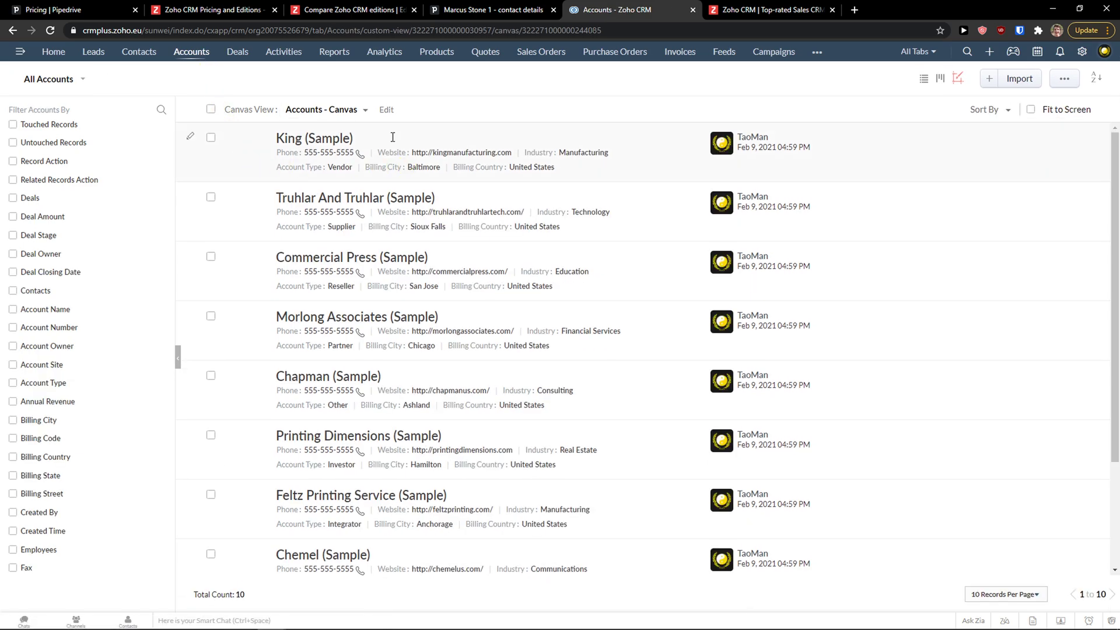
left_click(237, 52)
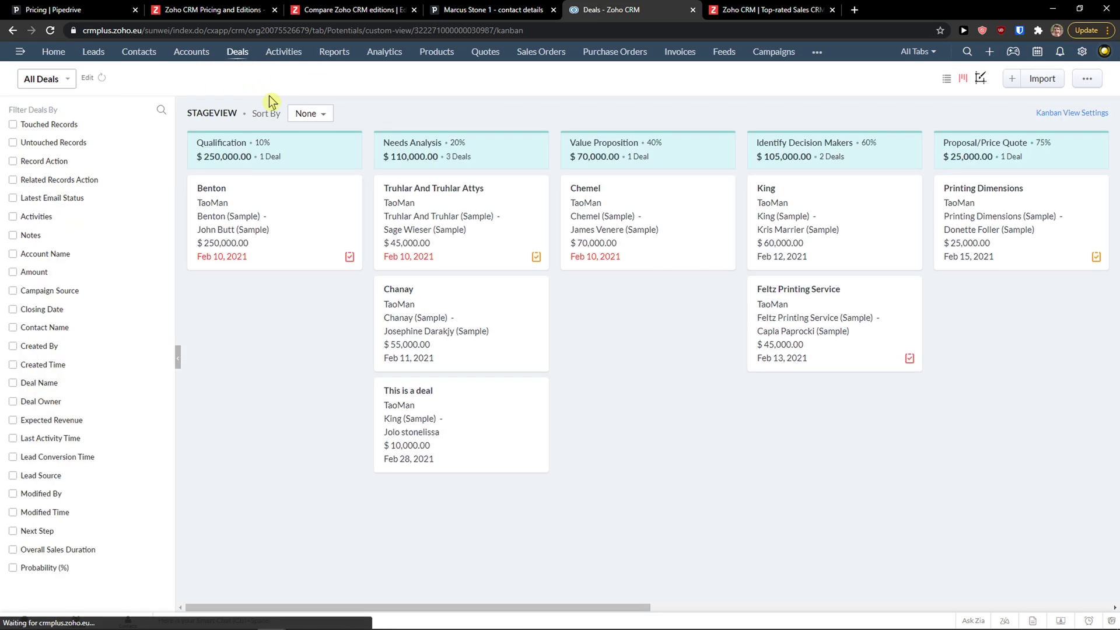
left_click(518, 7)
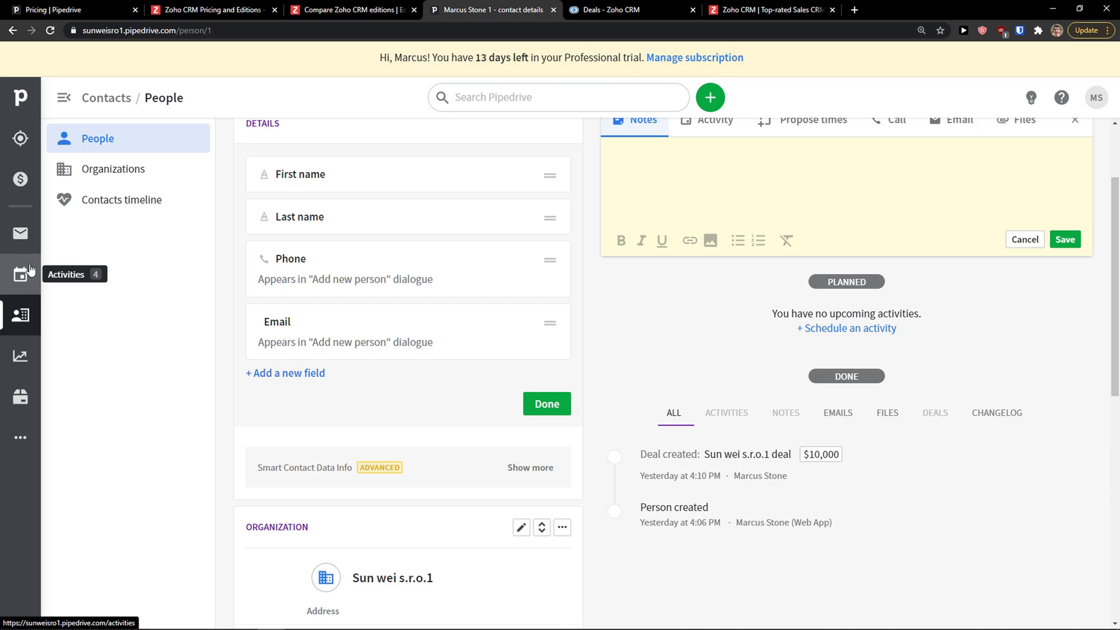
Open a blank Add deal form over Pipedrive's Deals pipeline board, then switch to Zoho's Deals tab
left_click(21, 178)
left_click(69, 141)
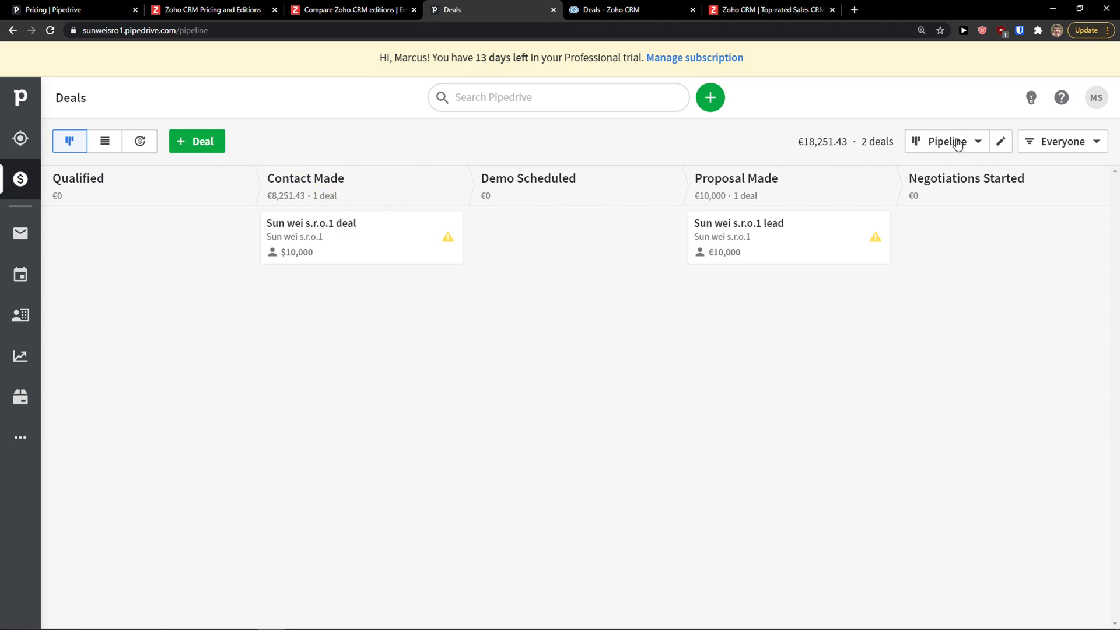
left_click(201, 147)
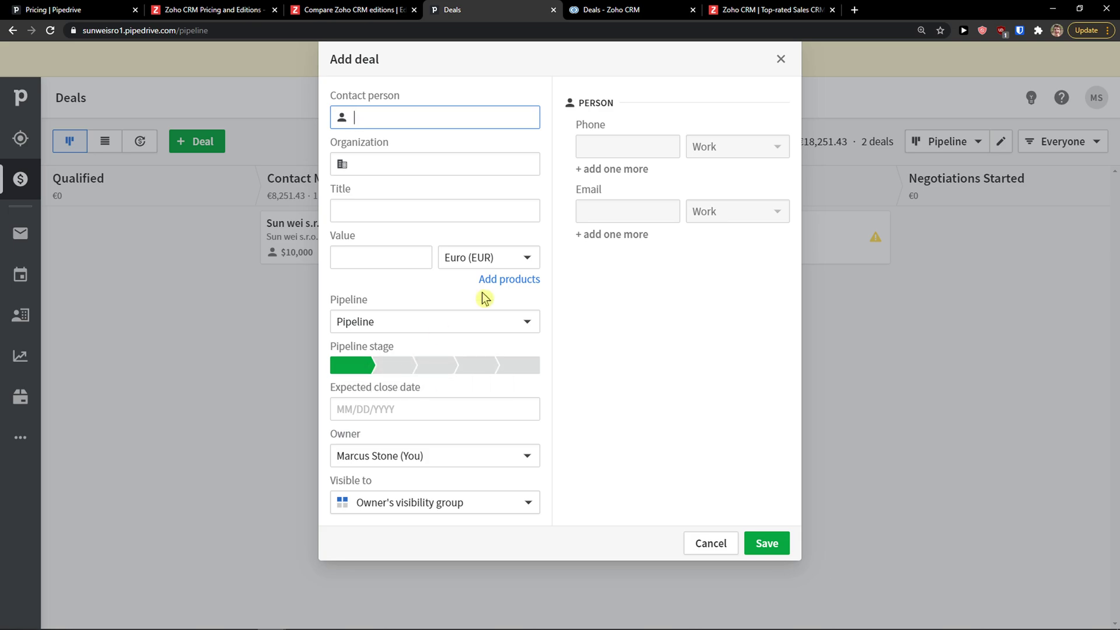
key("ctrl+Tab")
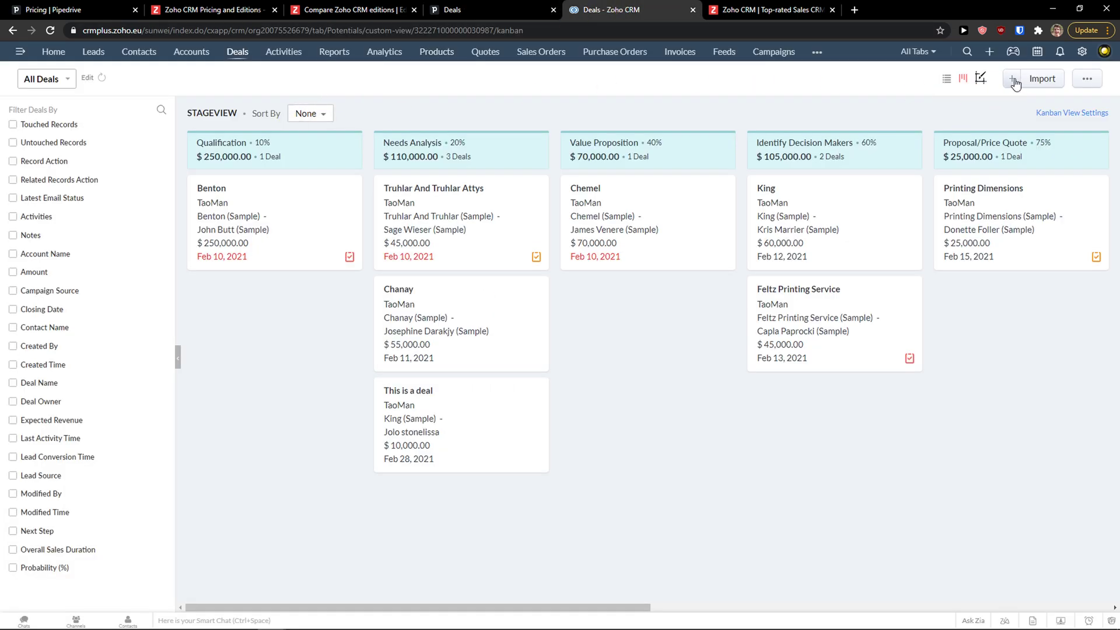
Browse Zoho's Create Deal Type, Lead Source and Stage options, then close both deal forms unsaved
left_click(1013, 82)
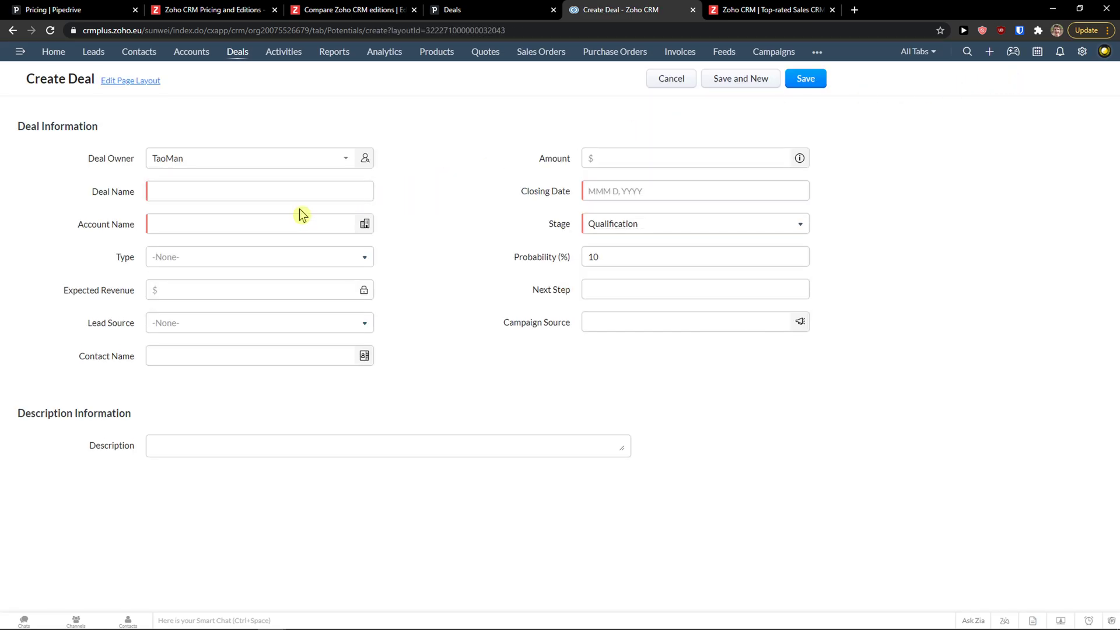
left_click(301, 256)
left_click(394, 390)
left_click(343, 323)
left_click(493, 383)
left_click(676, 224)
left_click(680, 82)
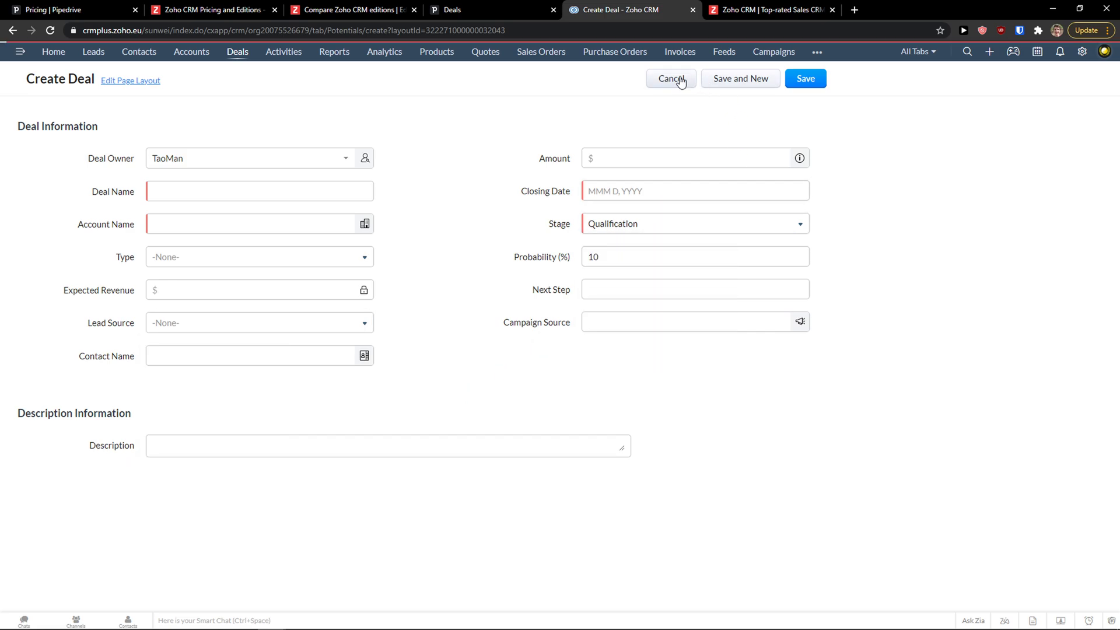
left_click(490, 10)
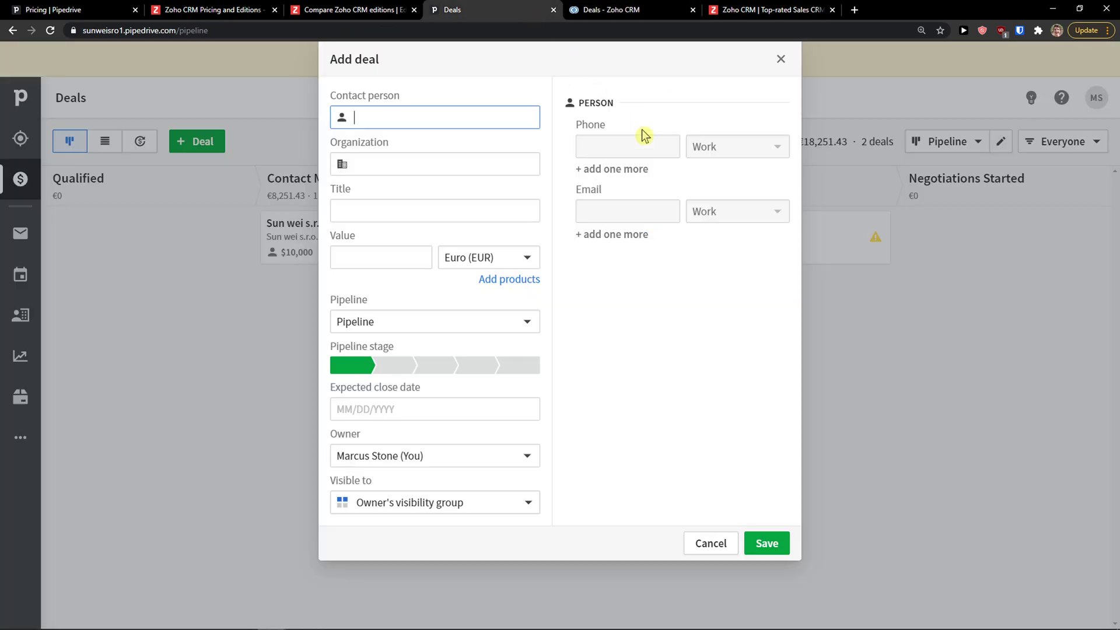
left_click(694, 542)
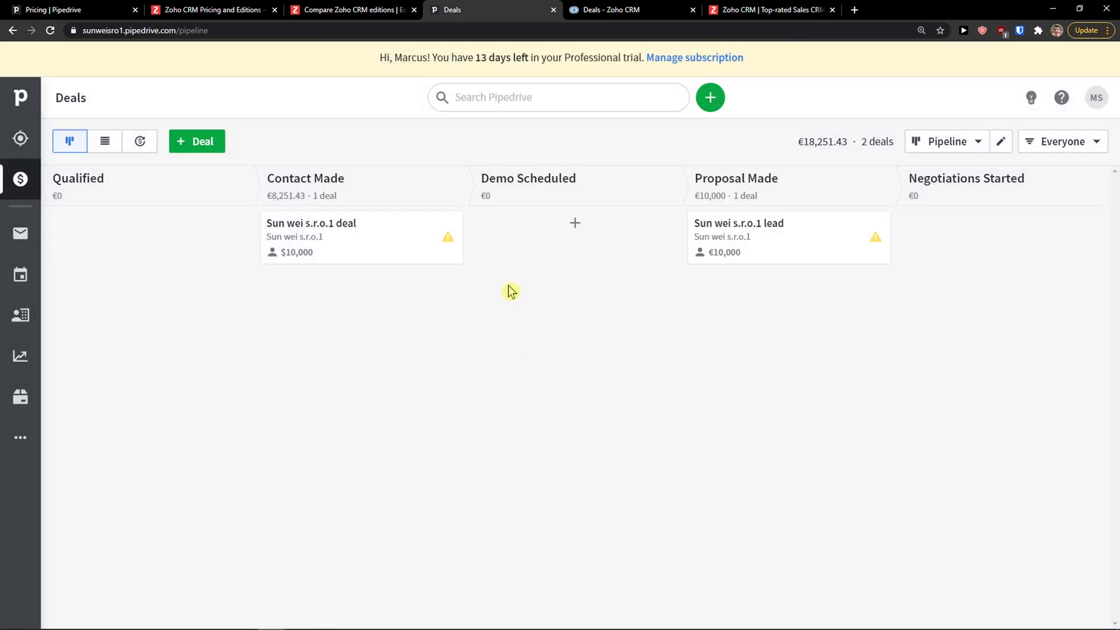
Open the Activities page in Zoho CRM, then Pipedrive's empty Activities list
left_click(629, 12)
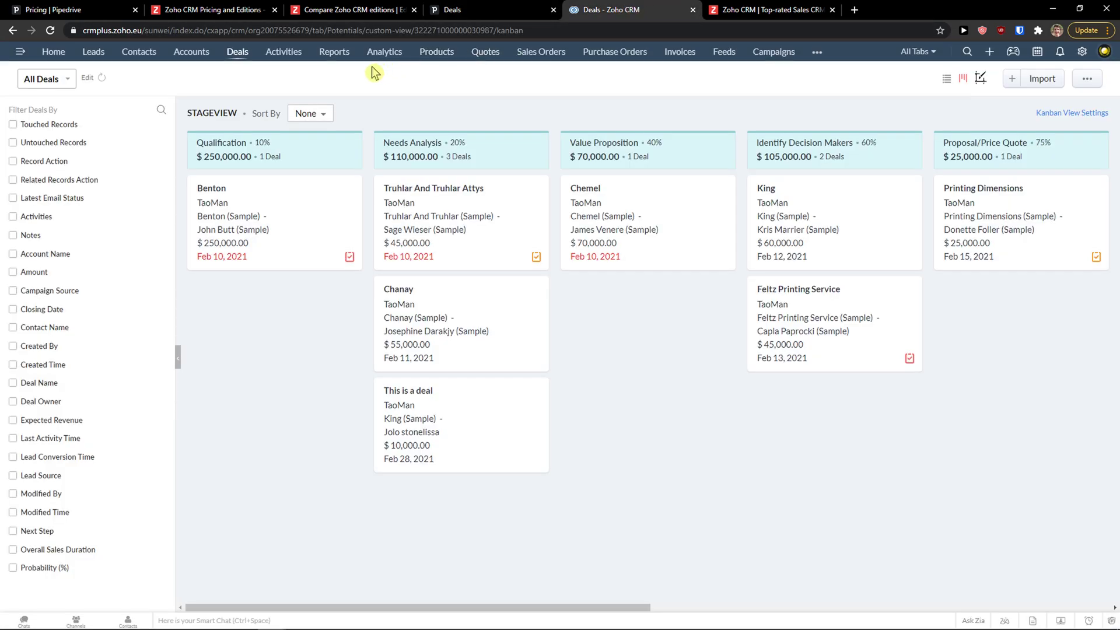
left_click(283, 55)
left_click(466, 10)
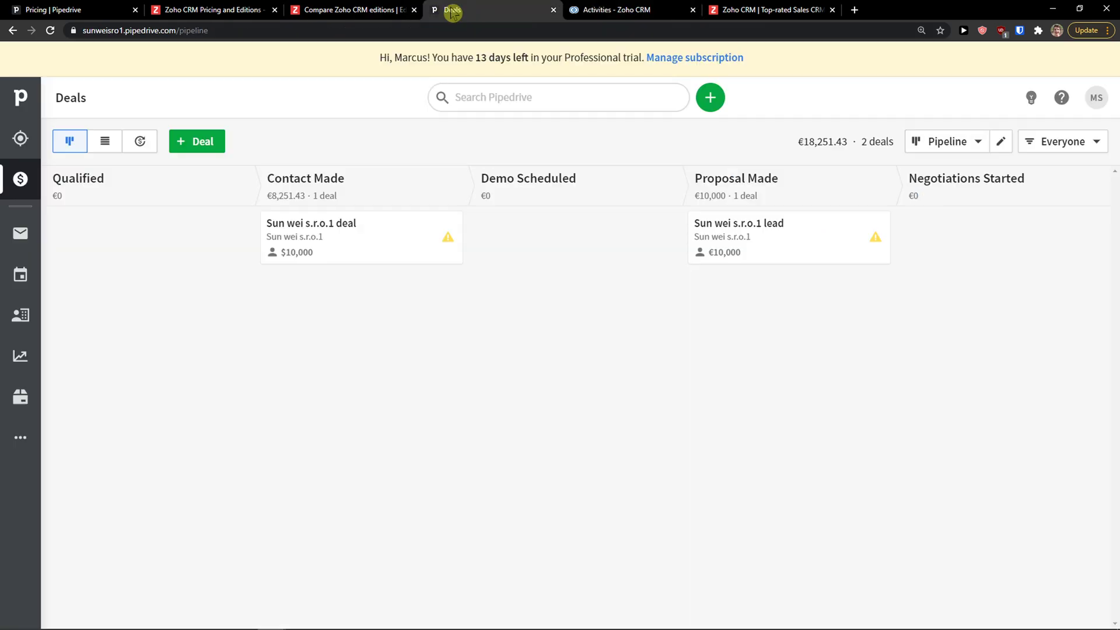
left_click(21, 274)
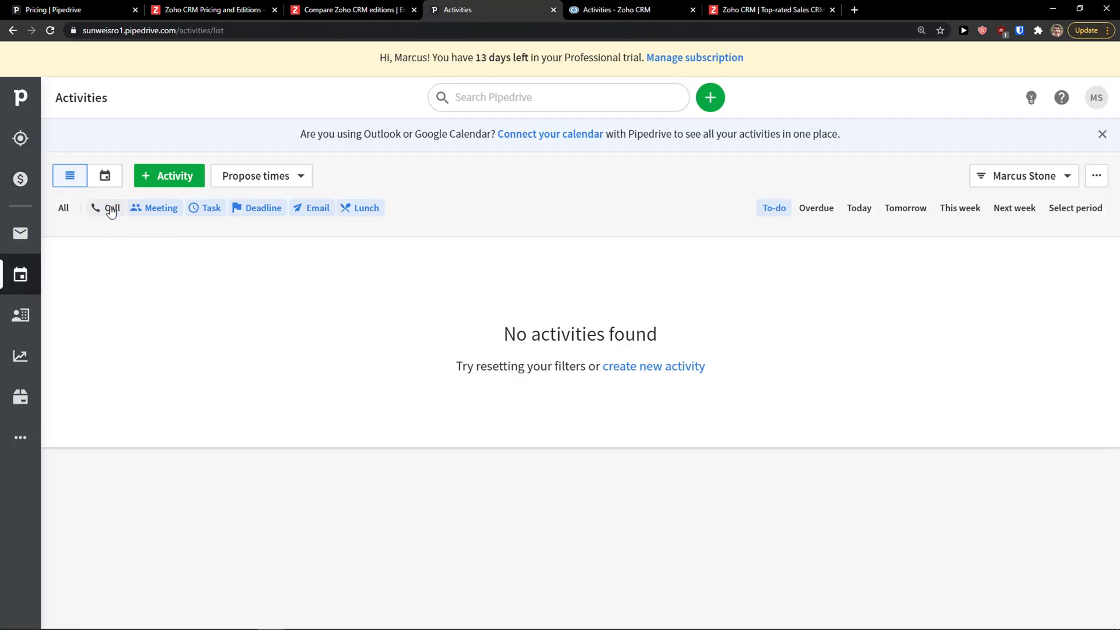
Start a new Pipedrive activity of type Deadline, keeping it Free and the owner unchanged
left_click(167, 175)
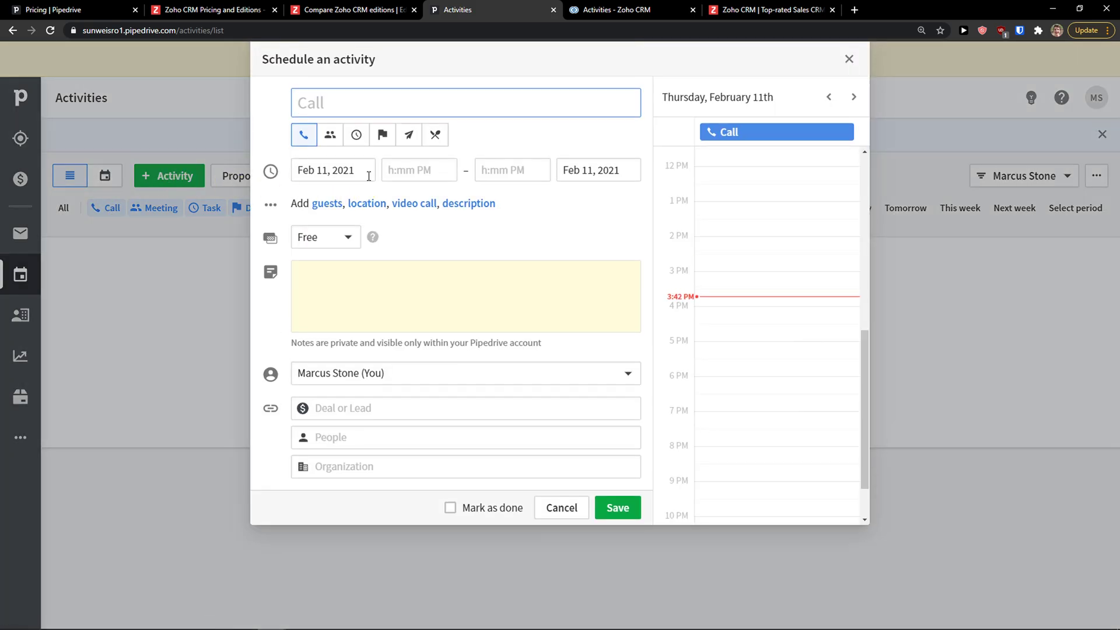
left_click(340, 136)
left_click(383, 136)
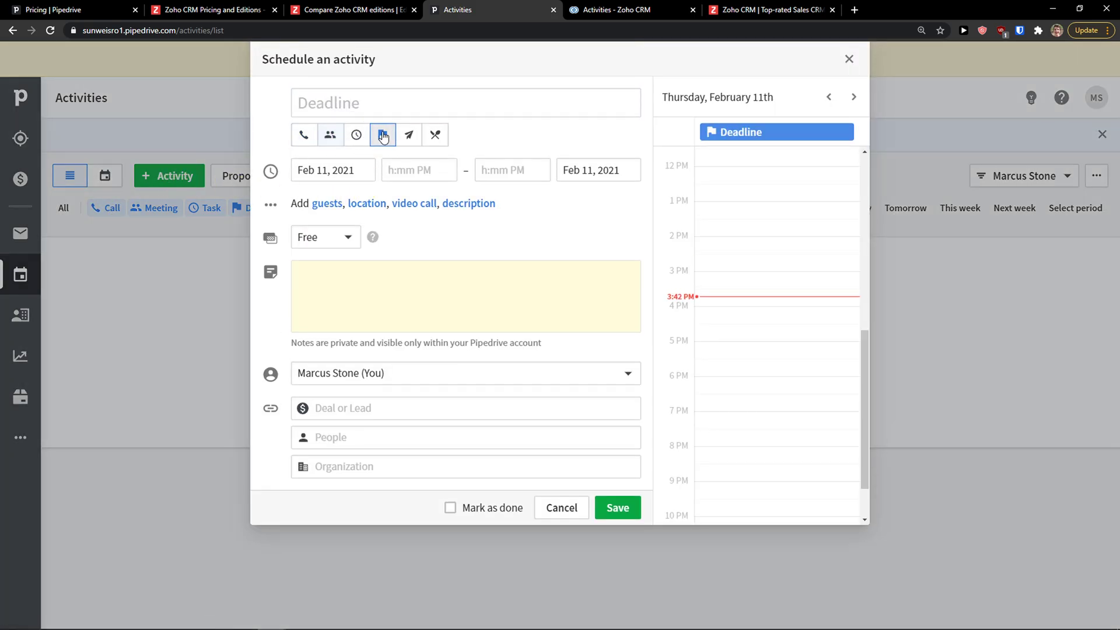
left_click(338, 242)
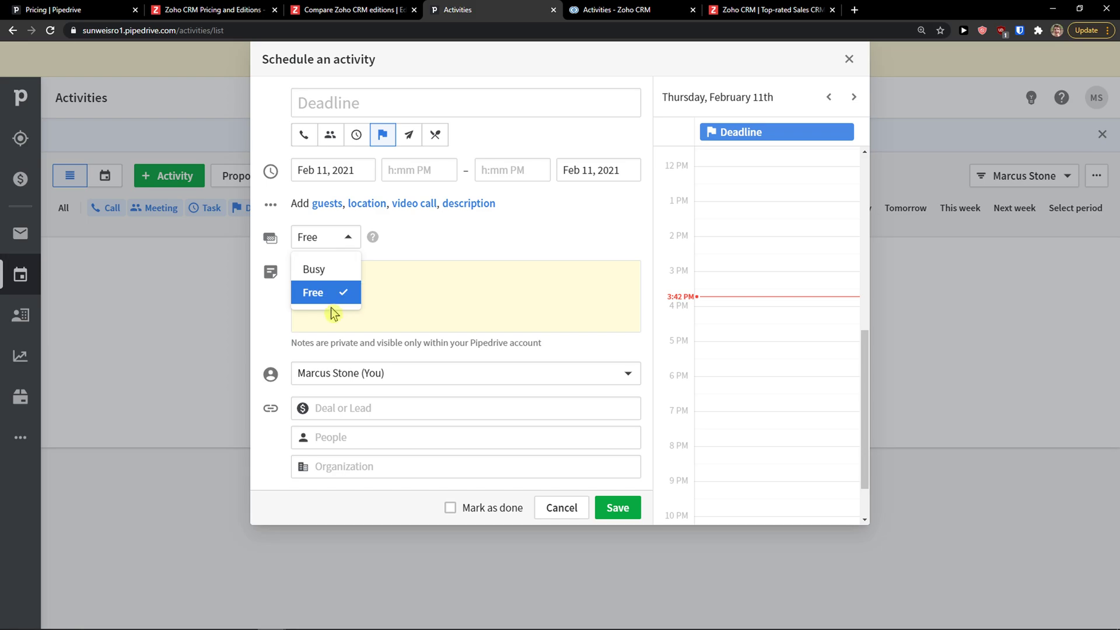
left_click(368, 279)
left_click(370, 376)
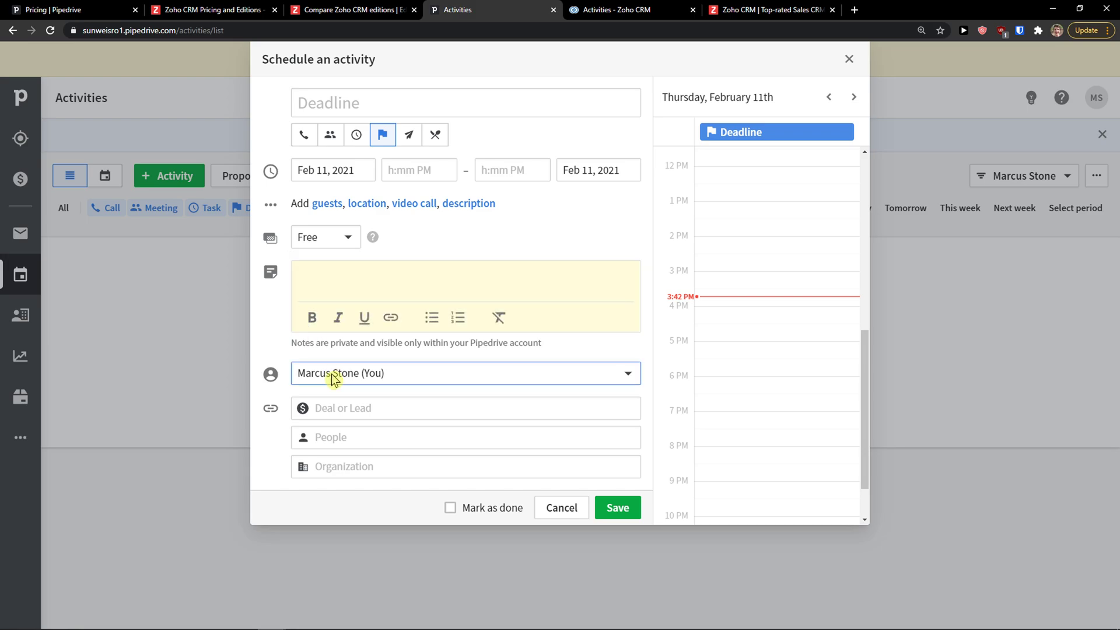
left_click(265, 345)
Try linking a person to the activity by name twice, removing each added person
left_click(345, 414)
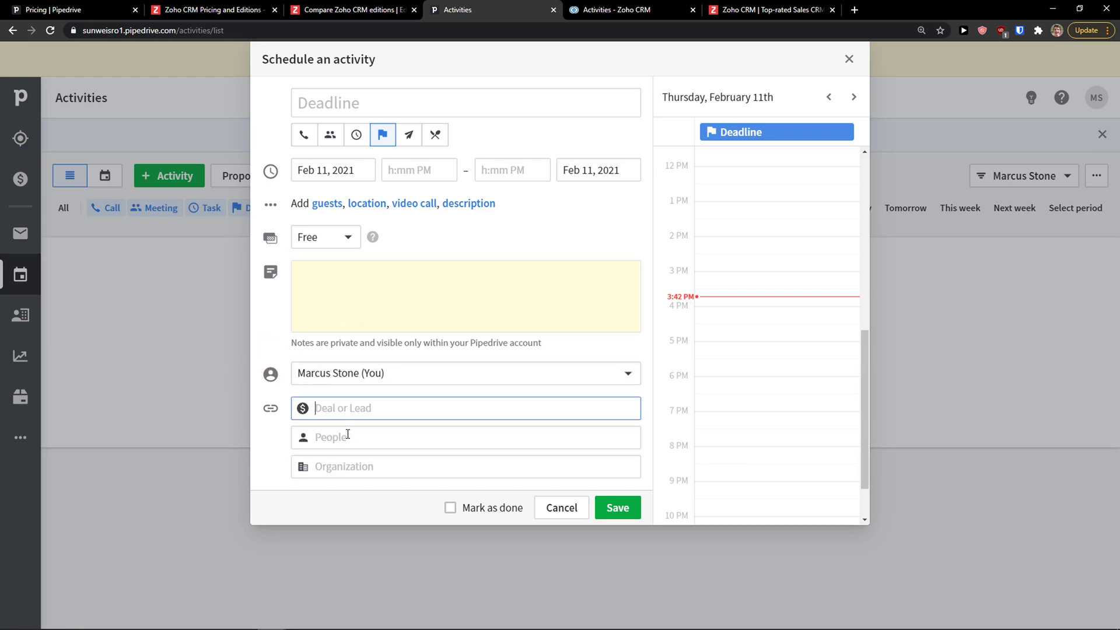
left_click(354, 431)
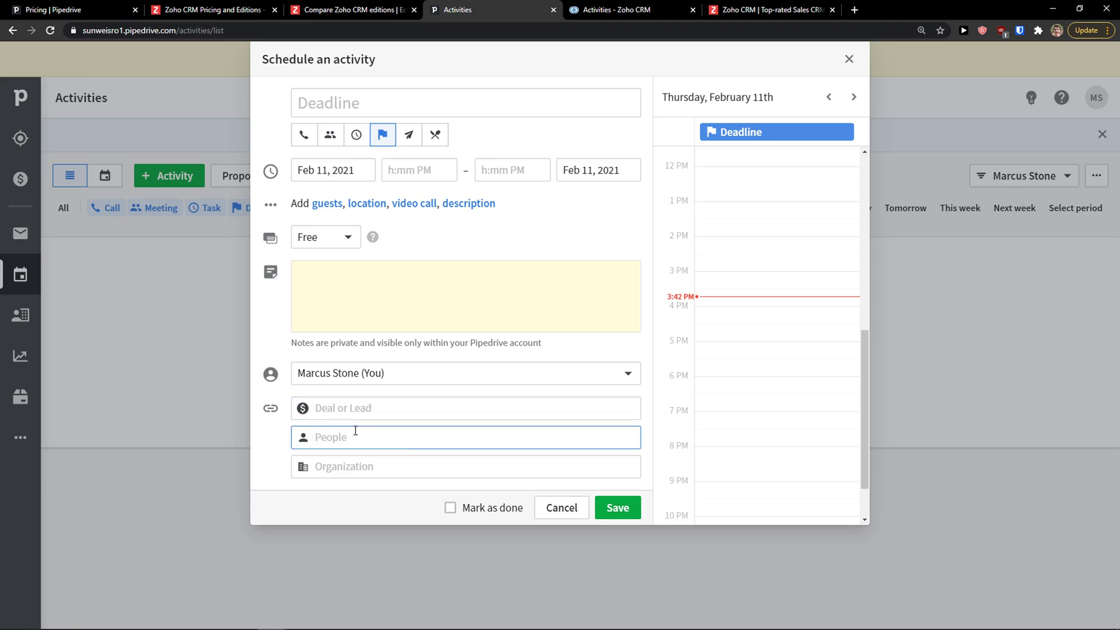
type("Marcus")
key("Tab")
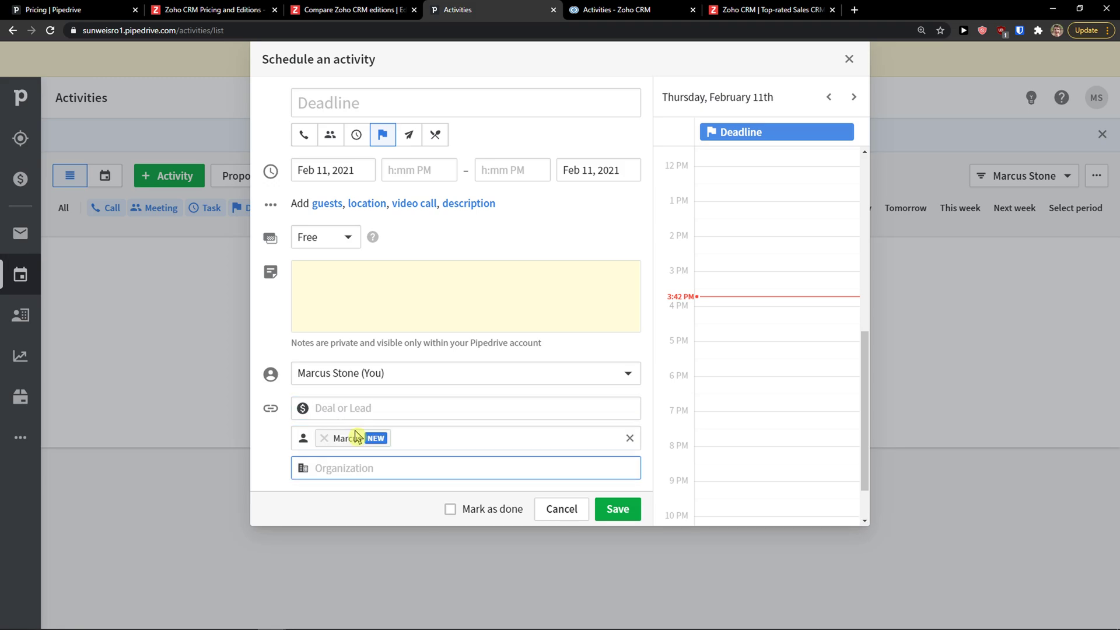
left_click(325, 438)
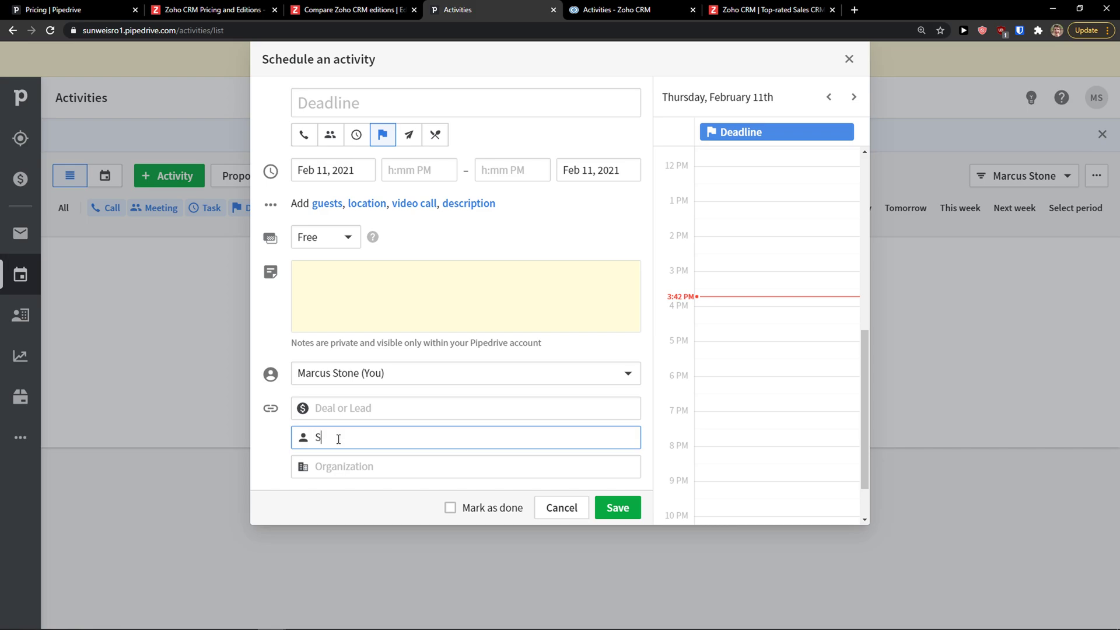
key("Tab")
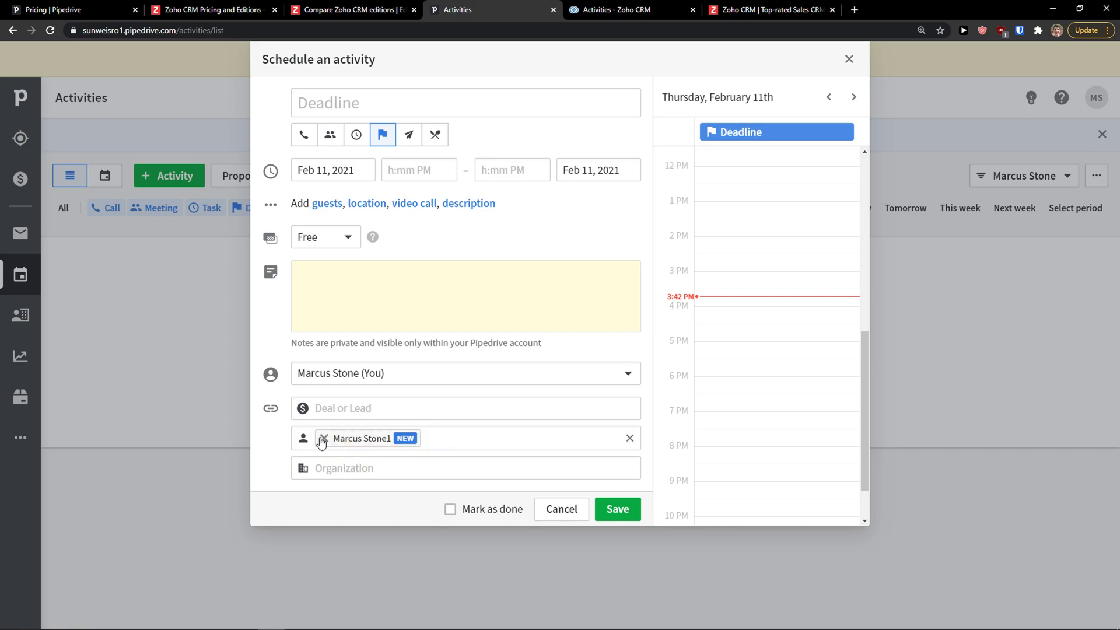
left_click(323, 438)
Try linking an organization, remove it, tick Mark as done, then discard the activity
left_click(362, 472)
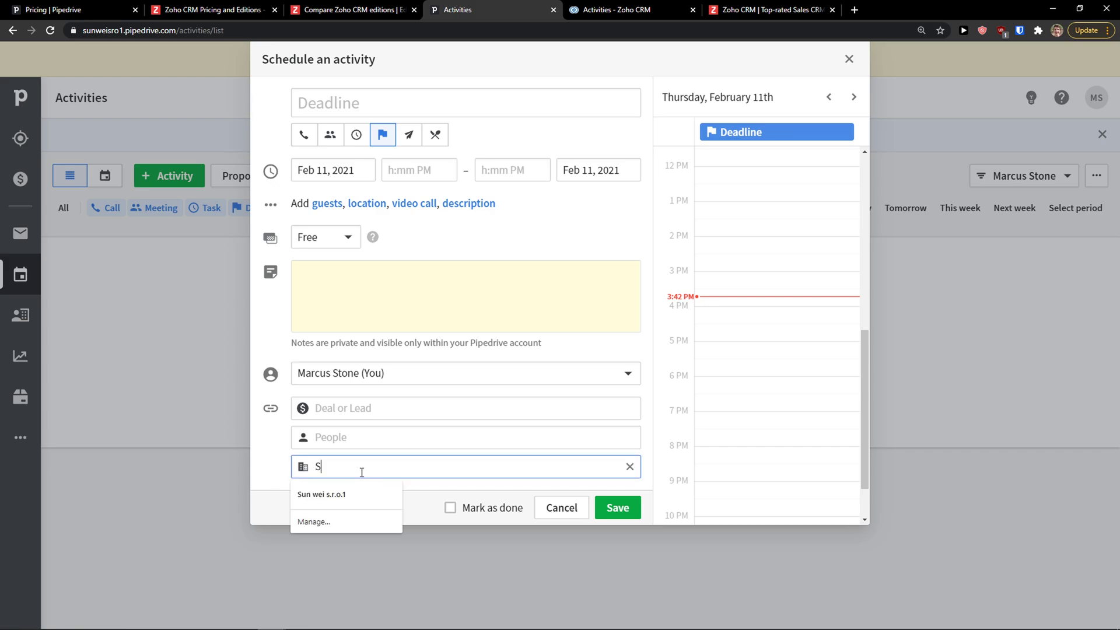
key("Tab")
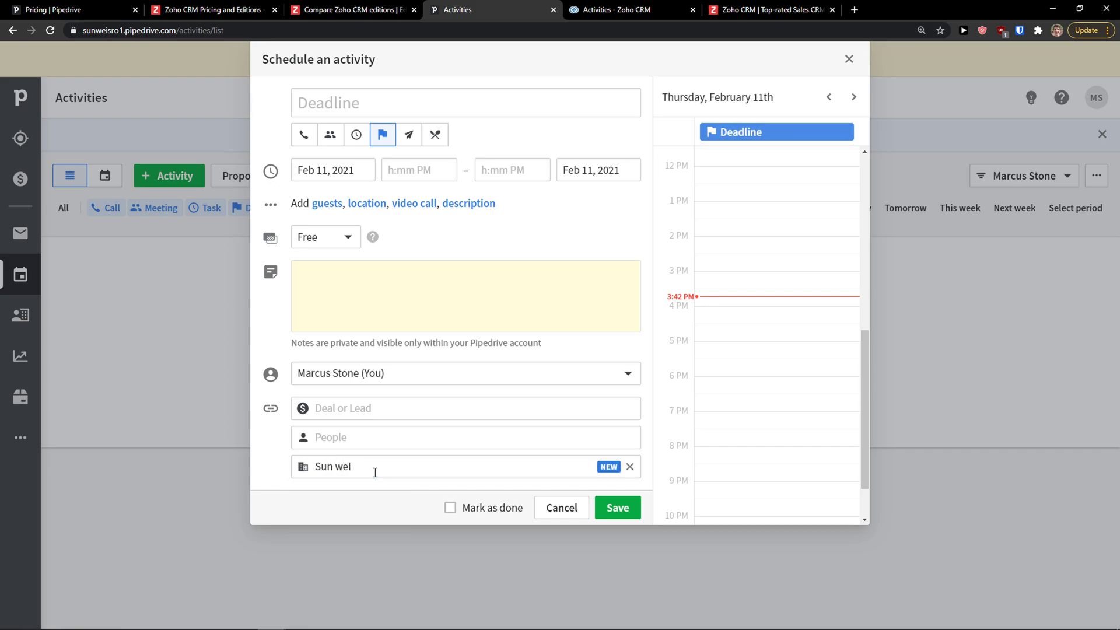
left_click(629, 467)
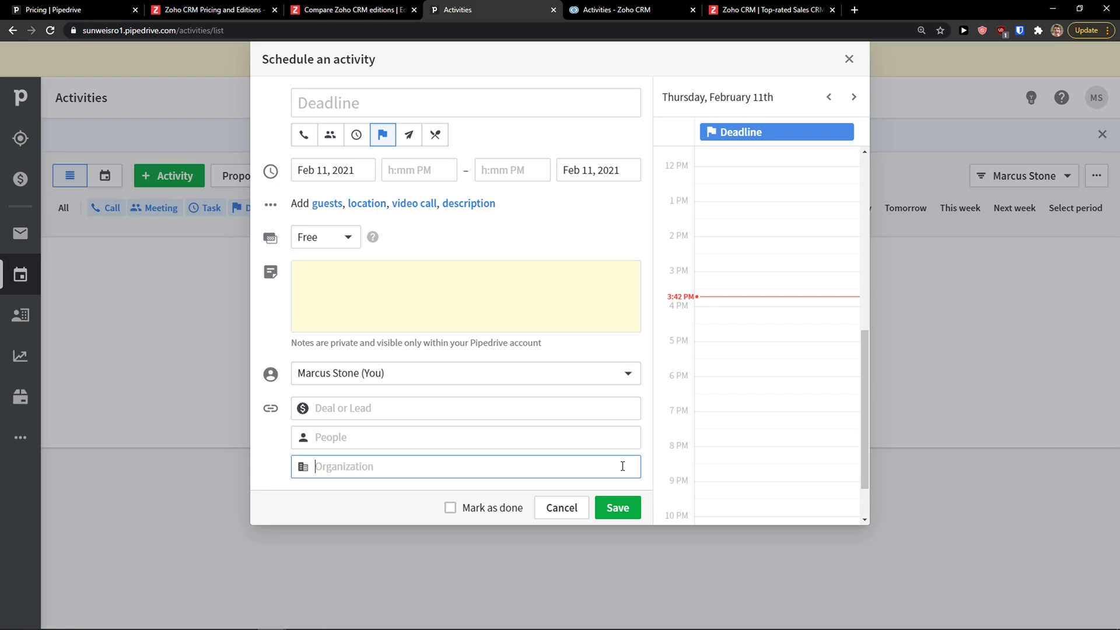
left_click(450, 509)
left_click(456, 447)
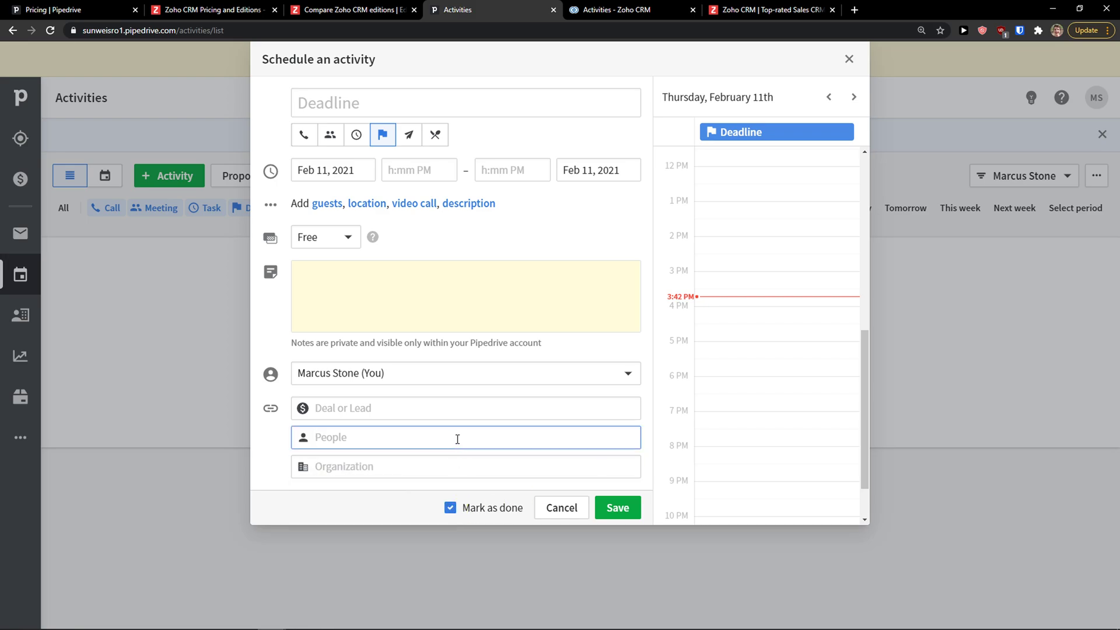
scroll(776, 219, "up", 3)
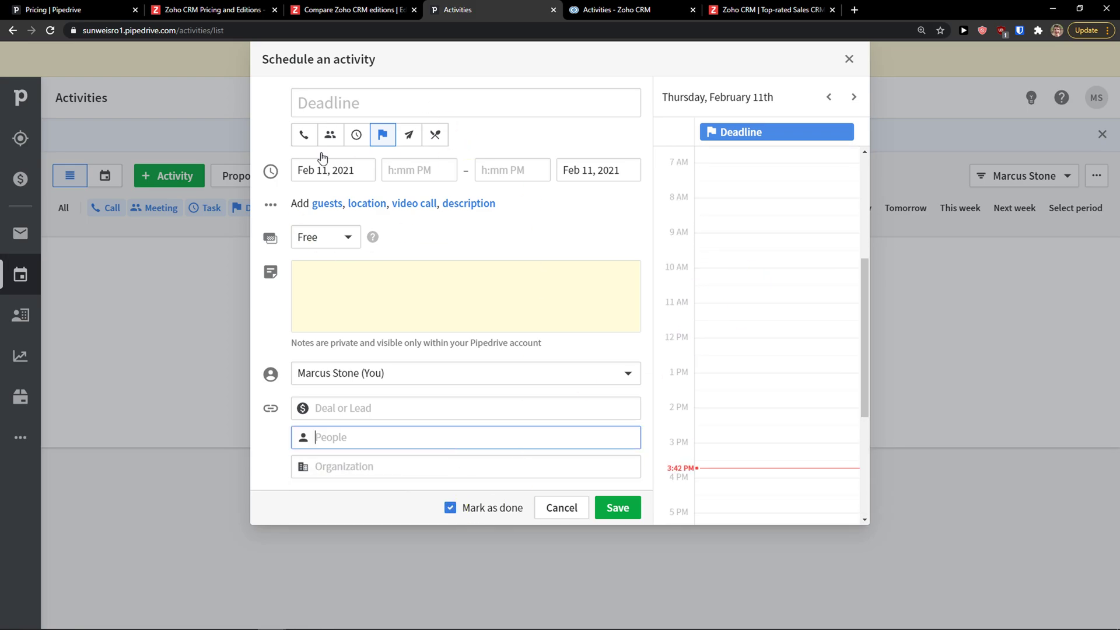
left_click(561, 508)
In Zoho CRM's Activities, open a Create Task form and back out of it unsaved
left_click(617, 9)
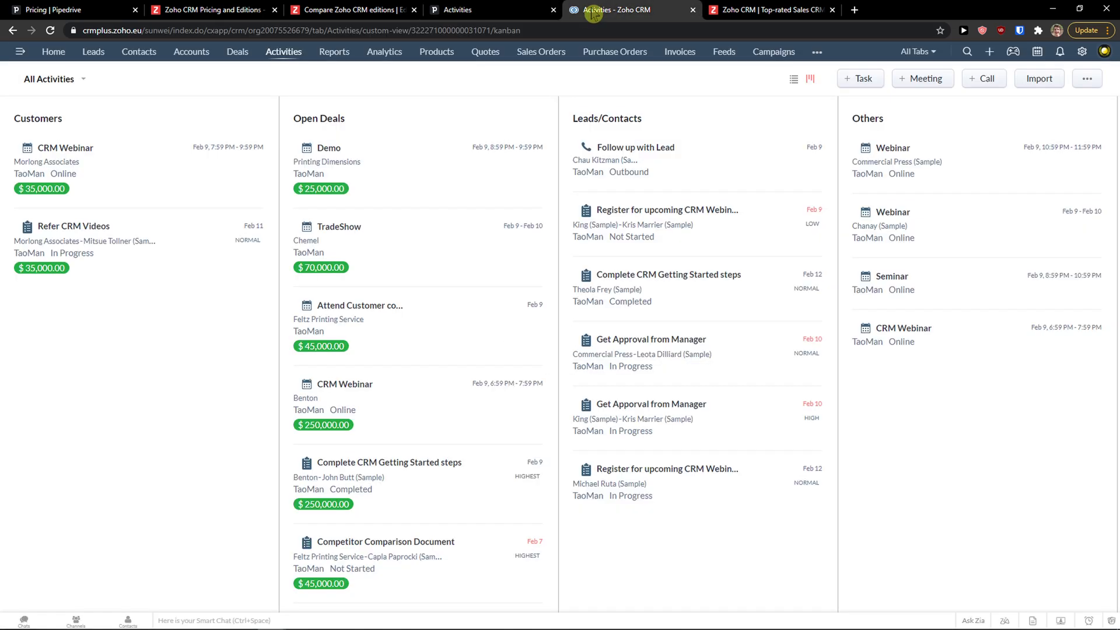
left_click(458, 9)
left_click(638, 10)
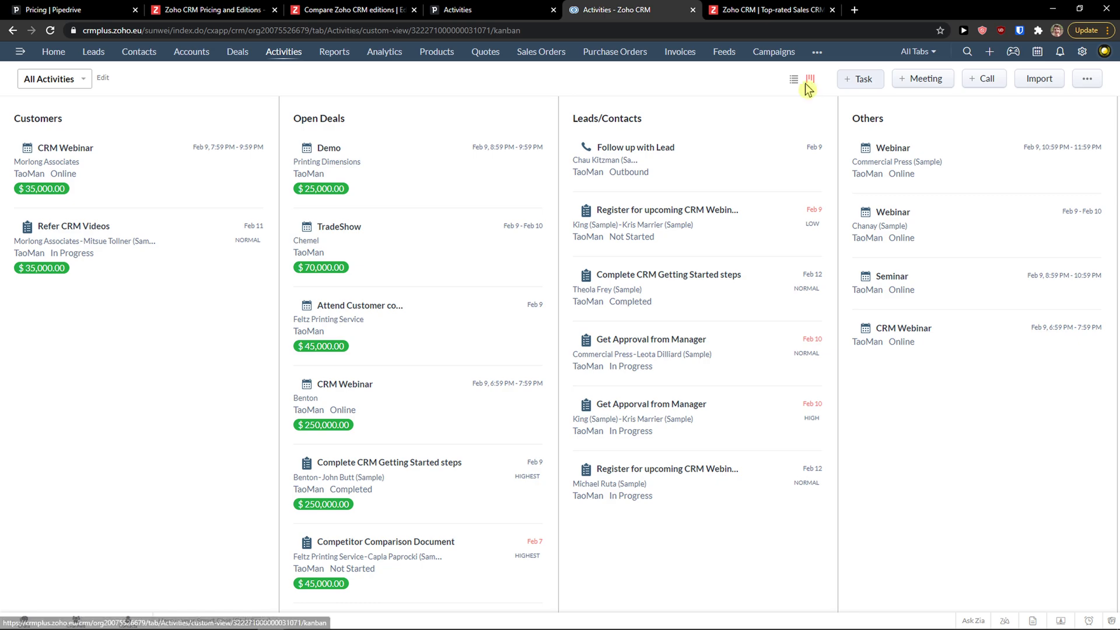
left_click(860, 79)
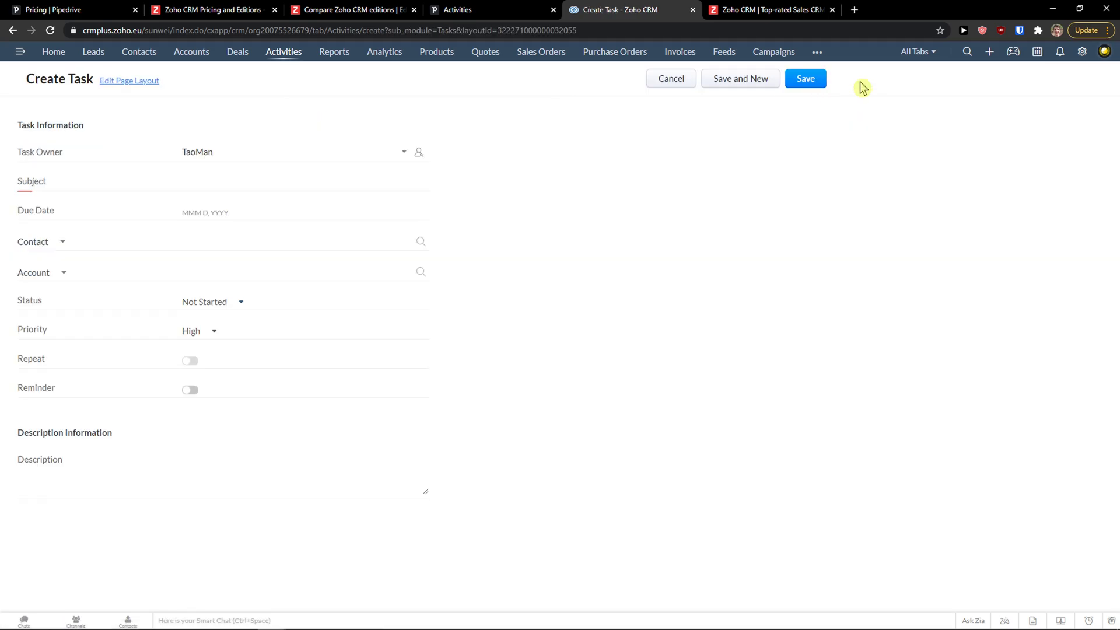
left_click(12, 29)
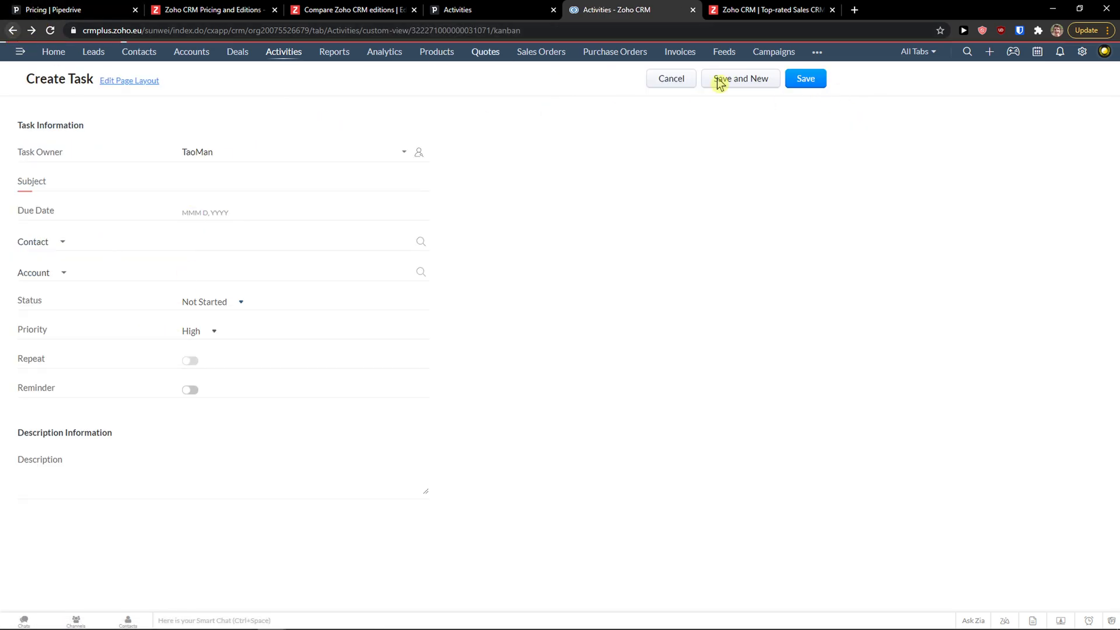
Open and cancel Zoho's new Meeting and Call dialogs, then return to Pipedrive's Activities list
left_click(914, 84)
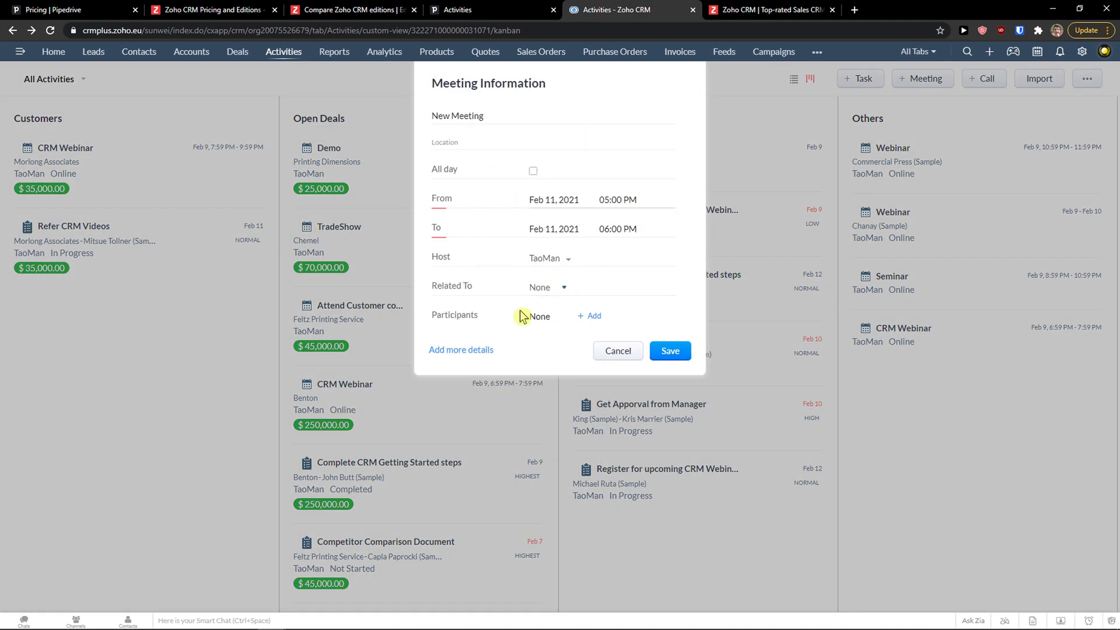
left_click(616, 351)
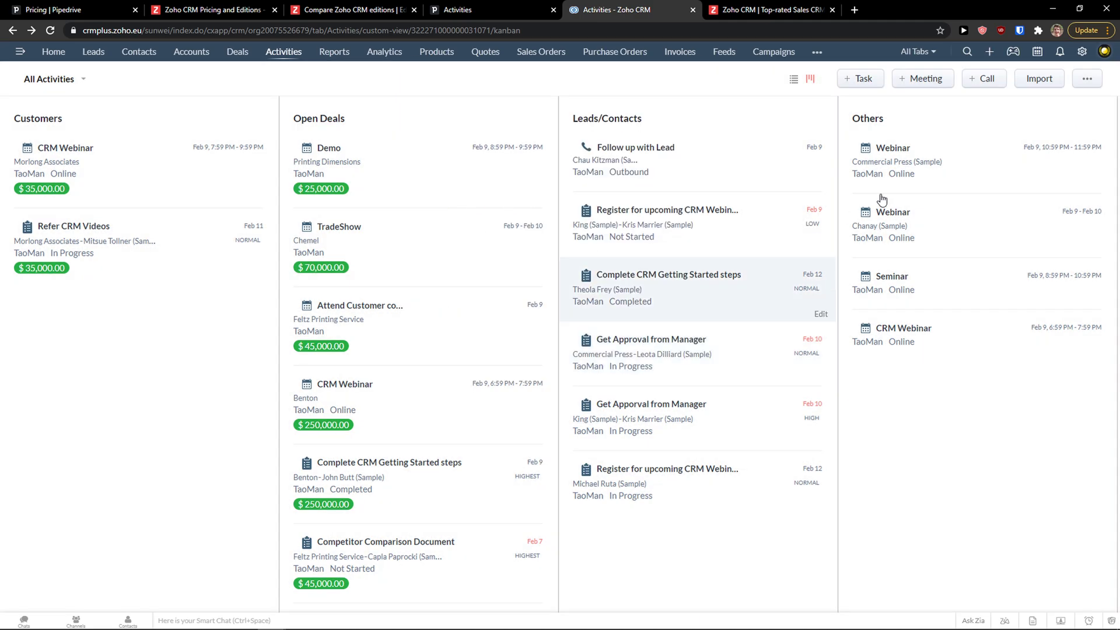
left_click(982, 79)
left_click(575, 388)
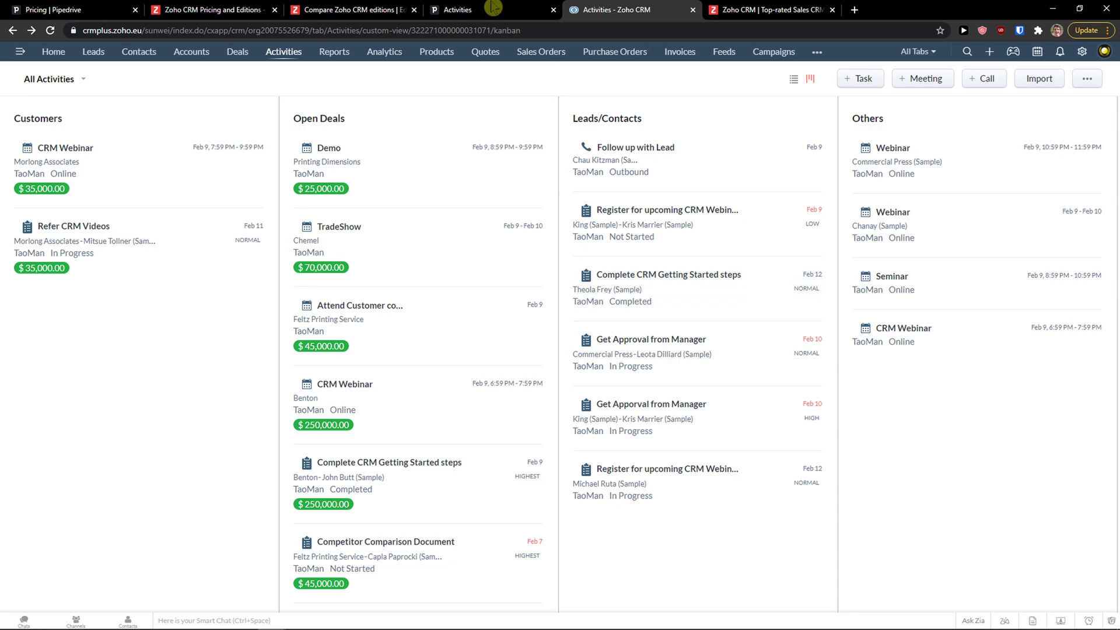
left_click(470, 10)
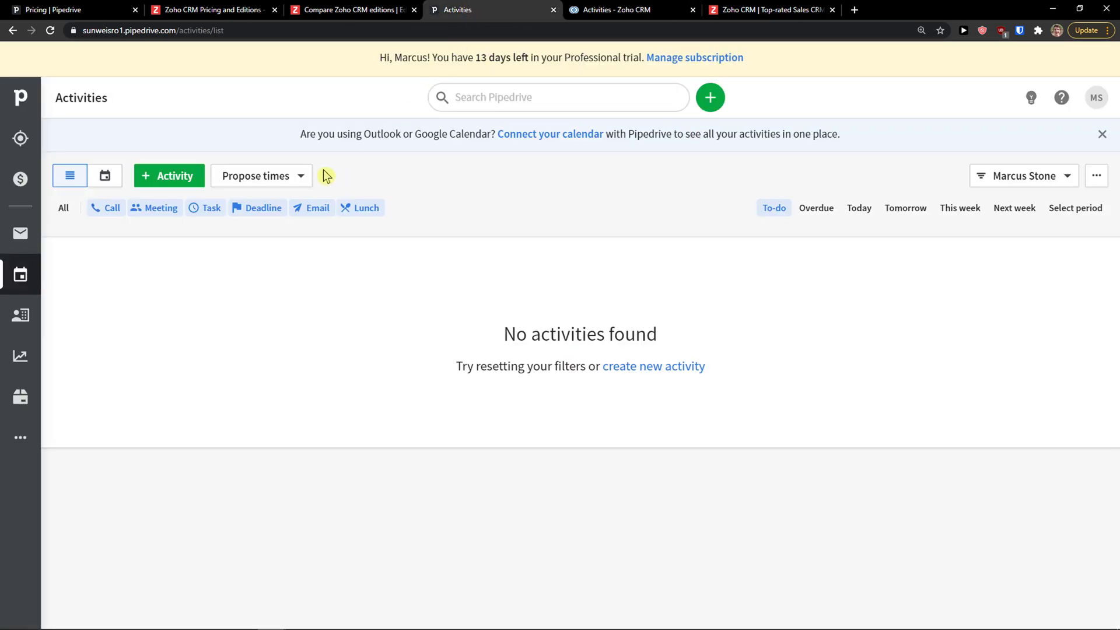
Open and scroll through Zoho CRM's reports list
left_click(668, 9)
left_click(346, 58)
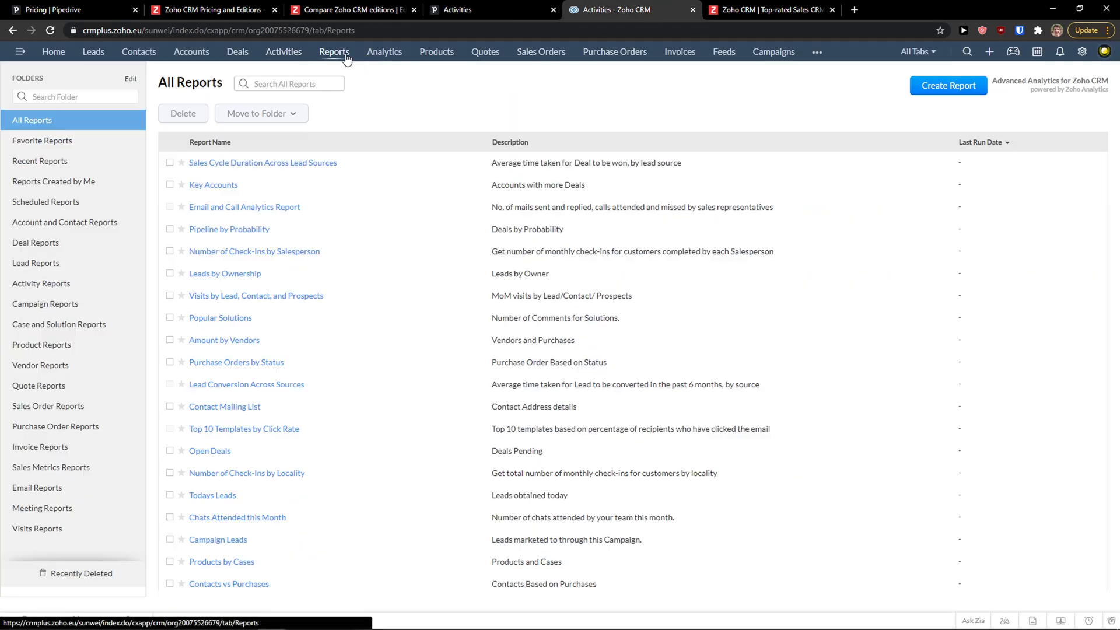
scroll(167, 216, "down", 1)
Review Pipedrive's Insights My dashboard reports: activities, deals started, deal progress and duration, then return to Zoho
left_click(474, 9)
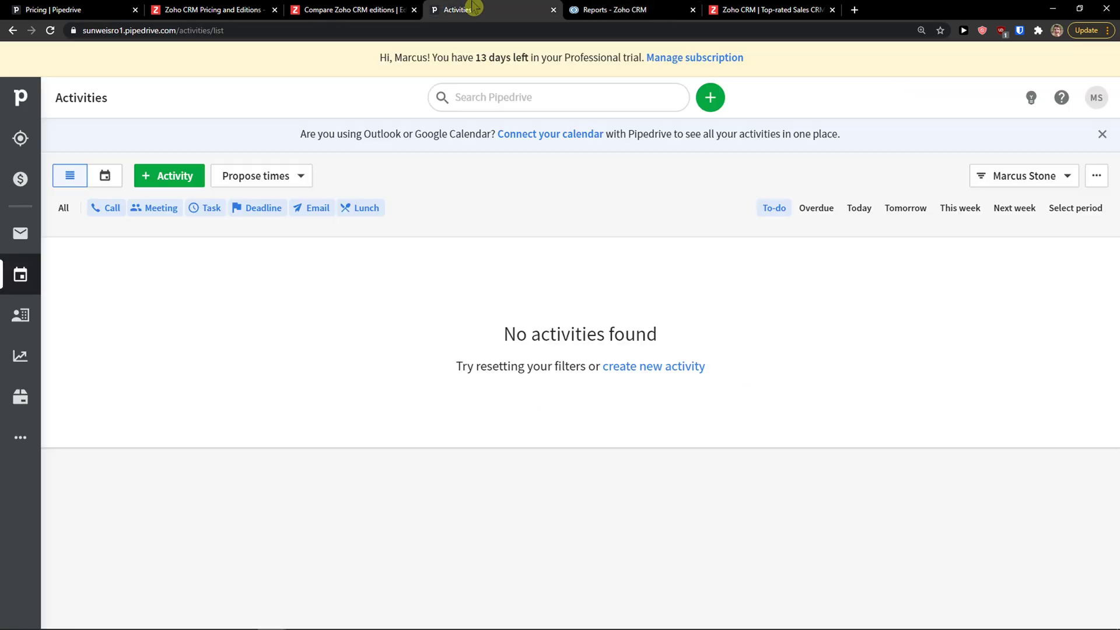
left_click(19, 356)
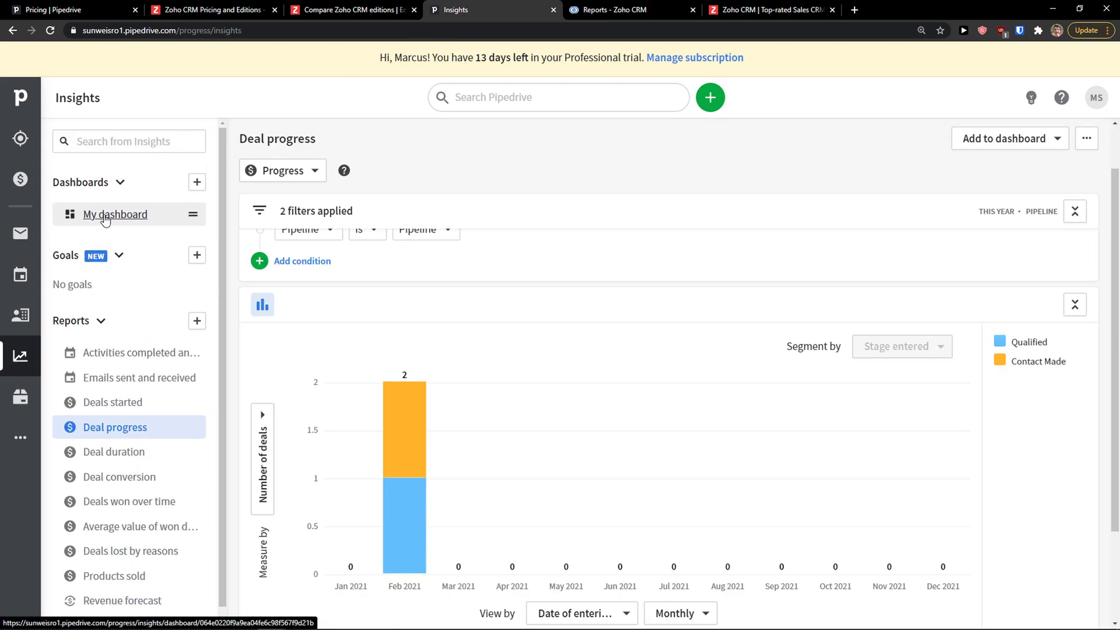
left_click(105, 217)
scroll(453, 291, "down", 2)
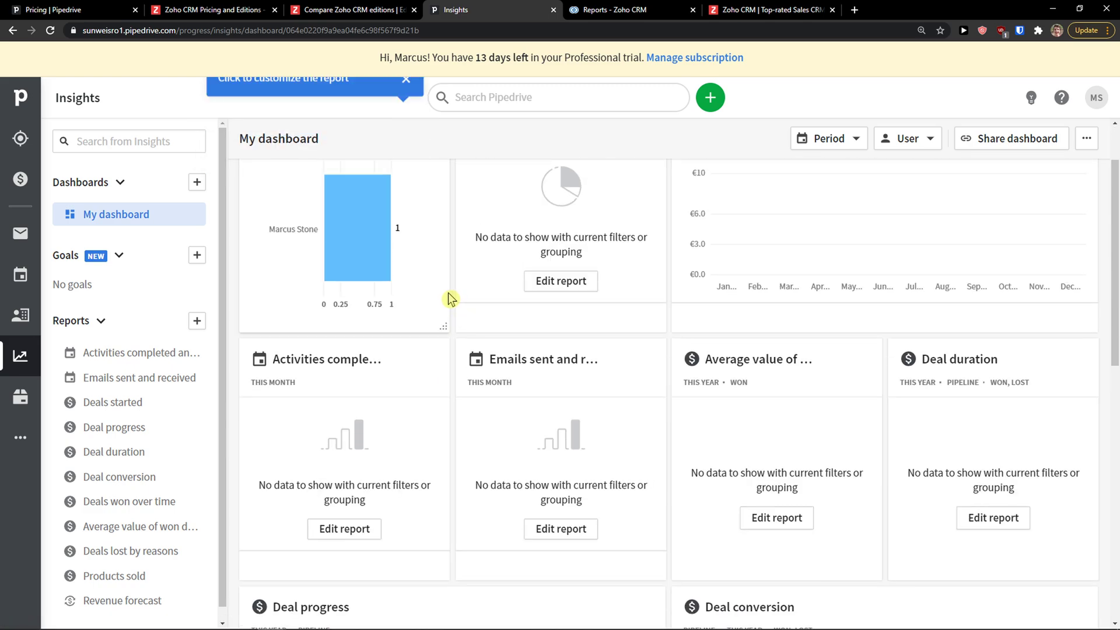
left_click(104, 353)
left_click(105, 403)
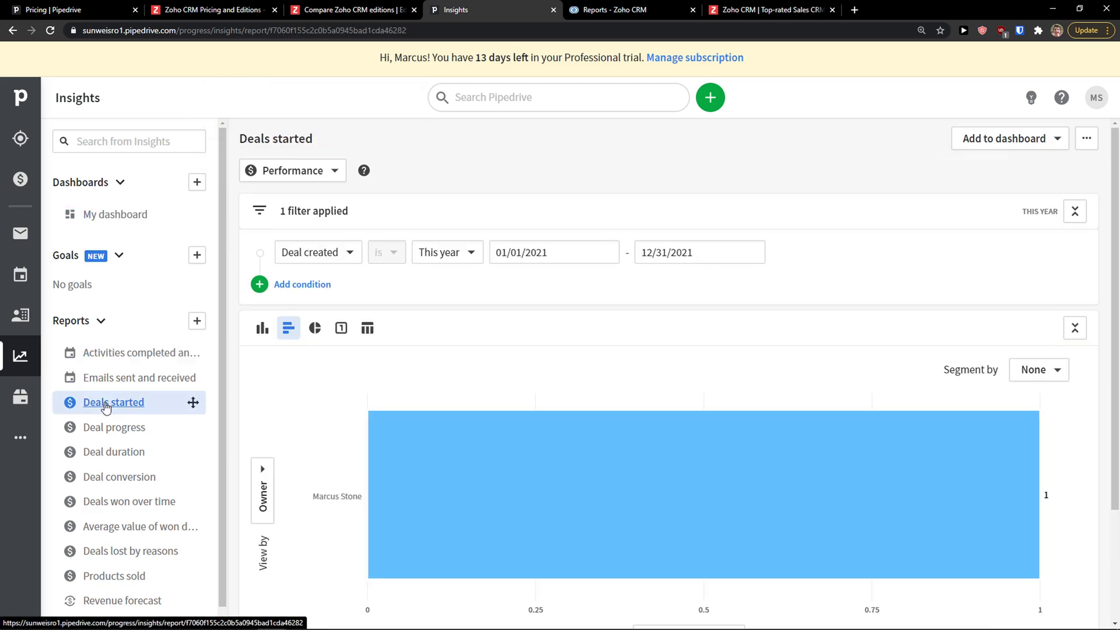
left_click(112, 428)
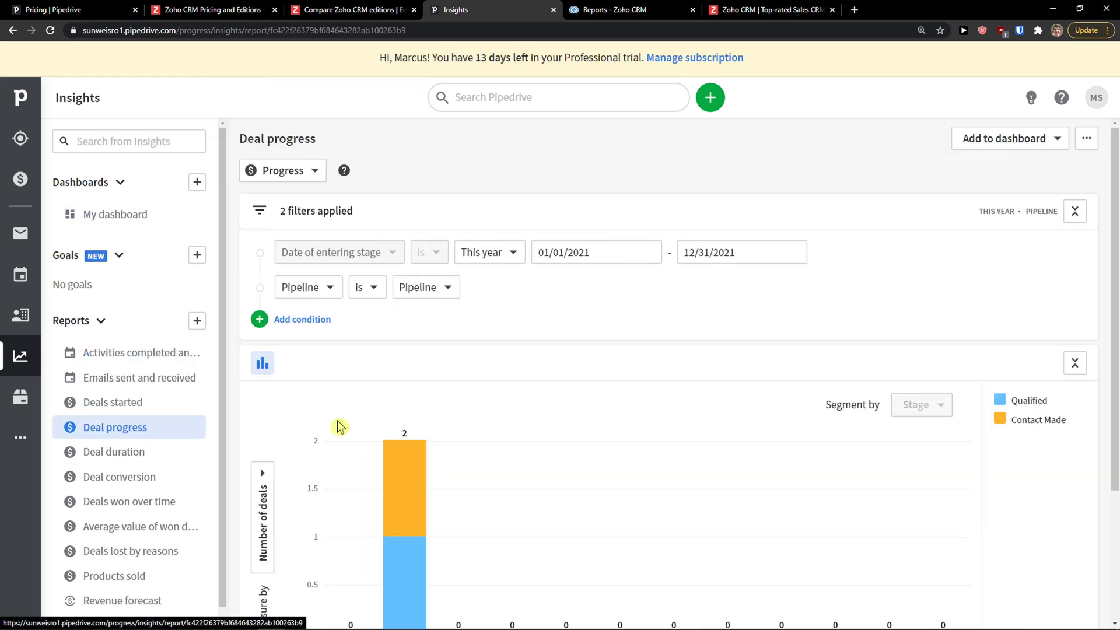
left_click(97, 444)
left_click(119, 428)
left_click(575, 9)
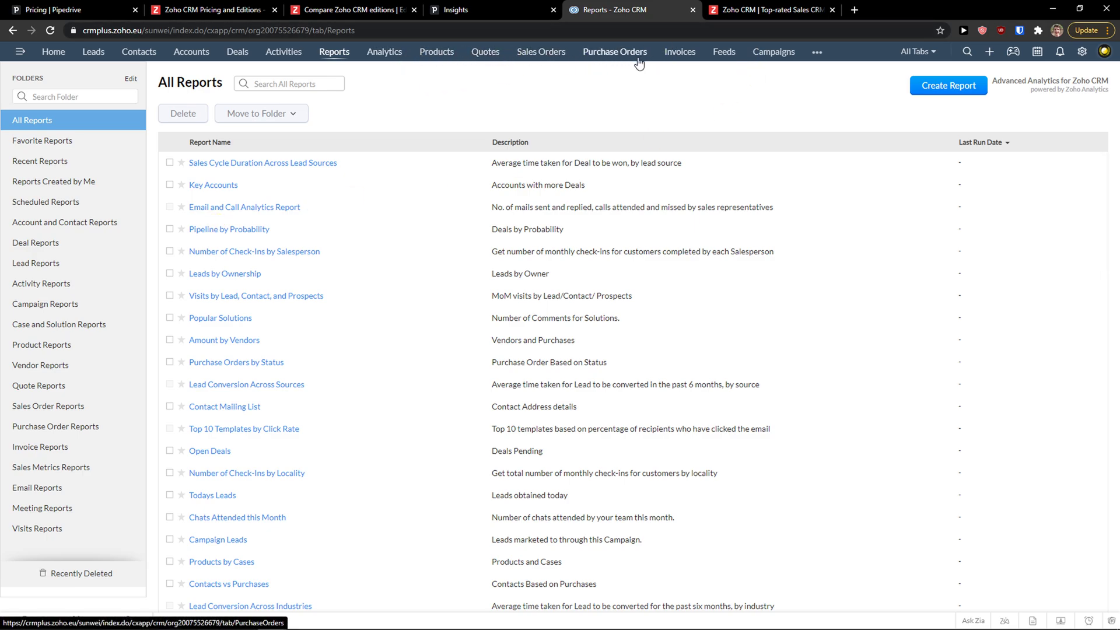
left_click(817, 51)
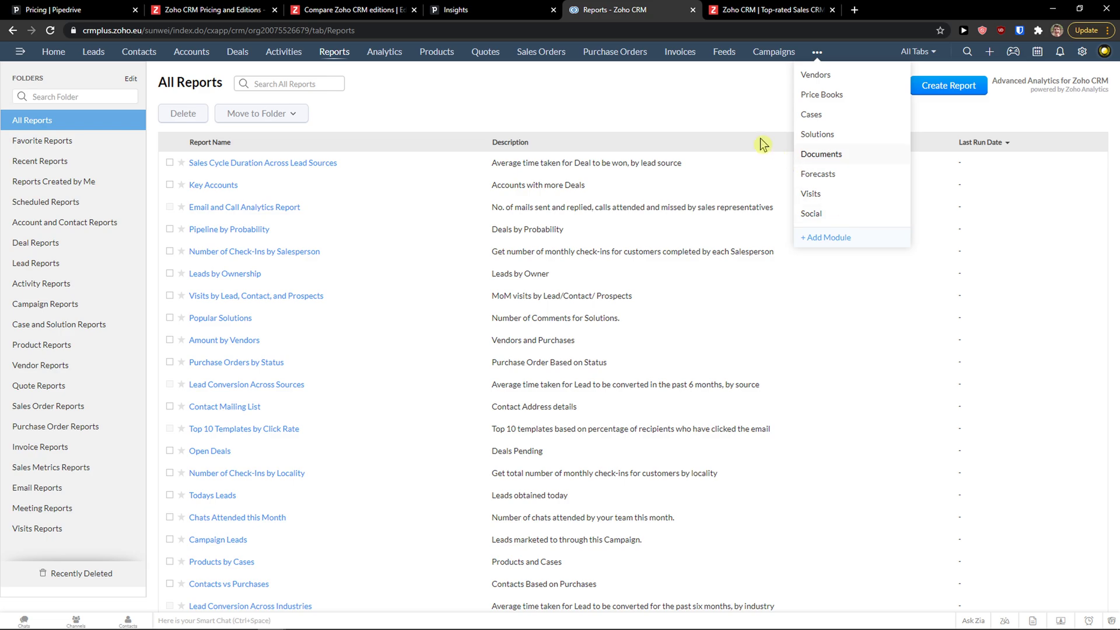
left_click(706, 100)
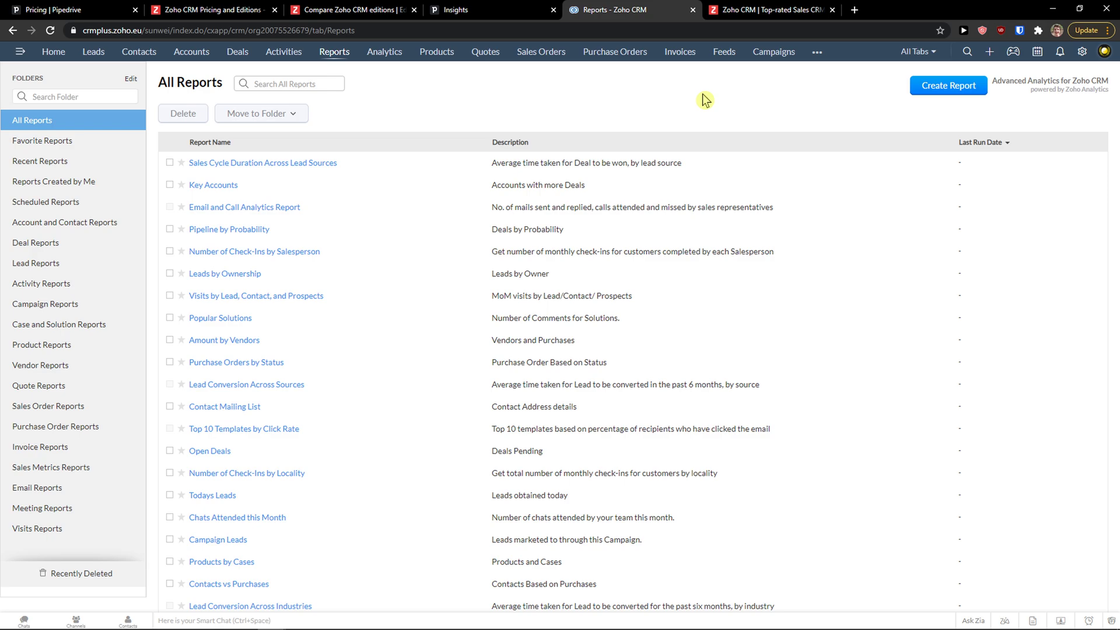
Launch Microsoft Paint from Windows search and nudge its window up and right
key("super")
type("p")
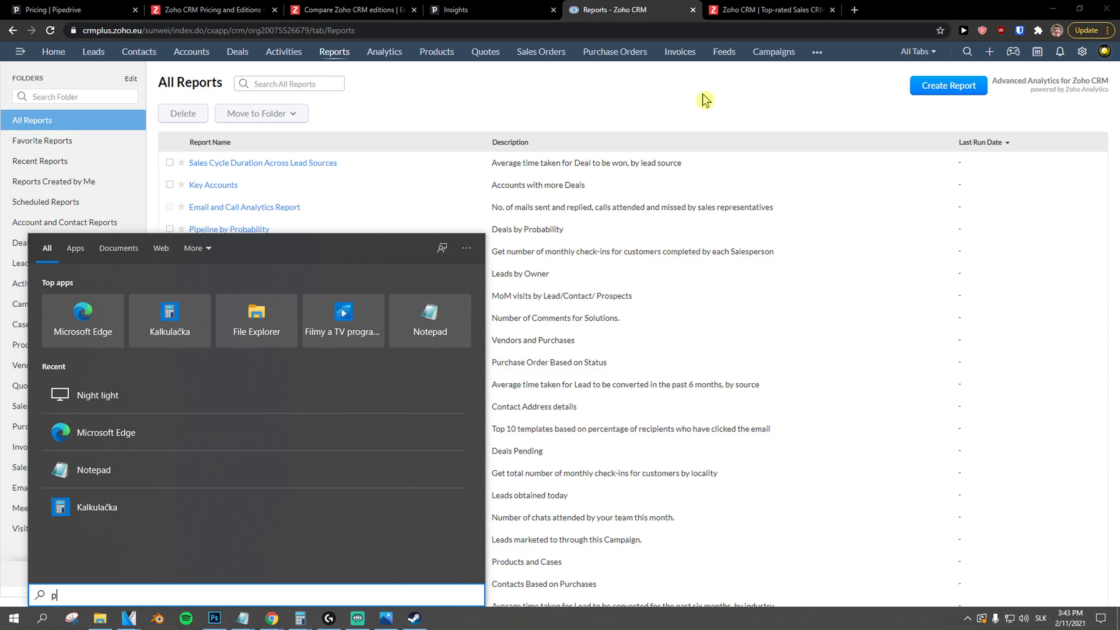
type("aint")
key("Return")
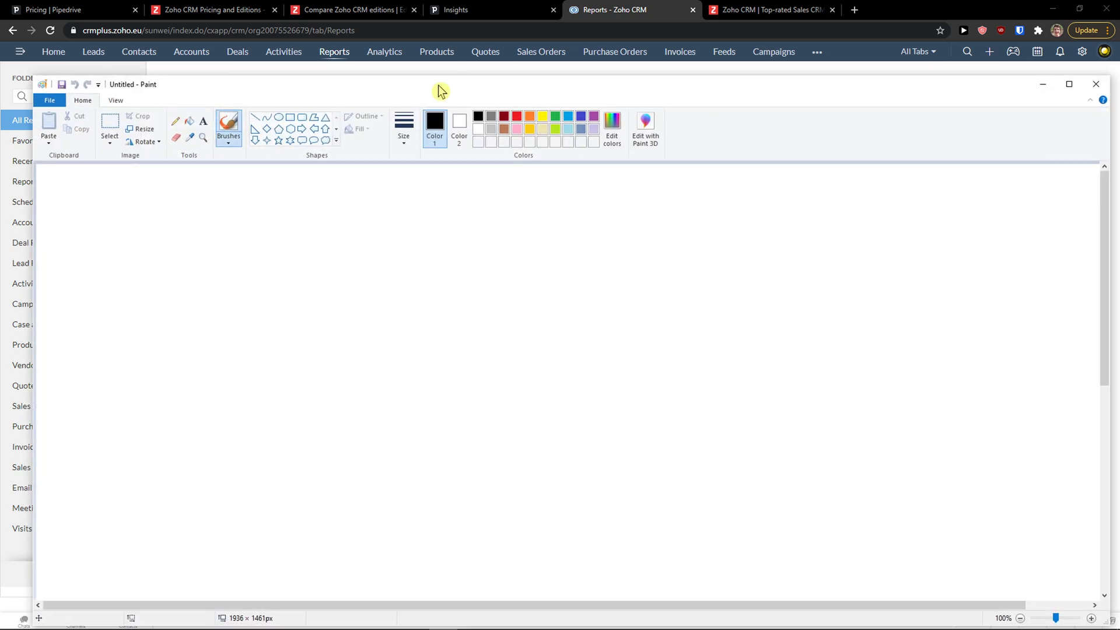
left_click_drag(441, 91, 455, 85)
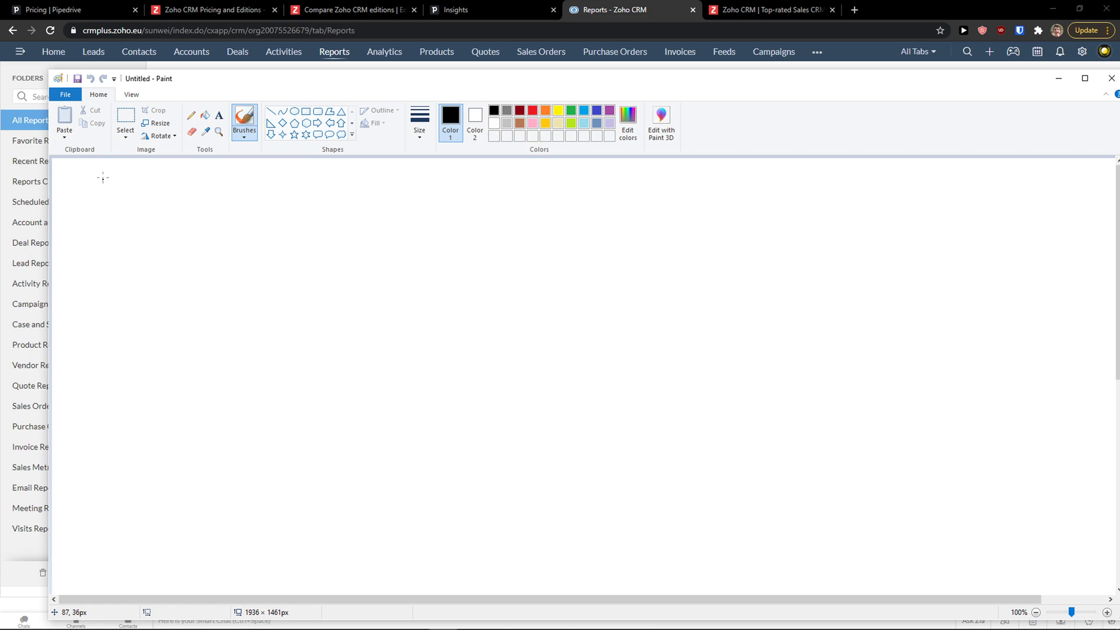
Brush a heading word beginning "Pro" in the top-left and loop an oval around it
mouse_move(96, 175)
left_mouse_down()
mouse_move(98, 242)
mouse_move(97, 210)
mouse_move(140, 225)
left_mouse_up()
mouse_move(167, 220)
left_mouse_down()
mouse_move(166, 235)
mouse_move(184, 225)
left_mouse_up()
mouse_move(208, 221)
left_mouse_down()
mouse_move(212, 243)
mouse_move(229, 247)
left_mouse_up()
left_click_drag(253, 222, 238, 249)
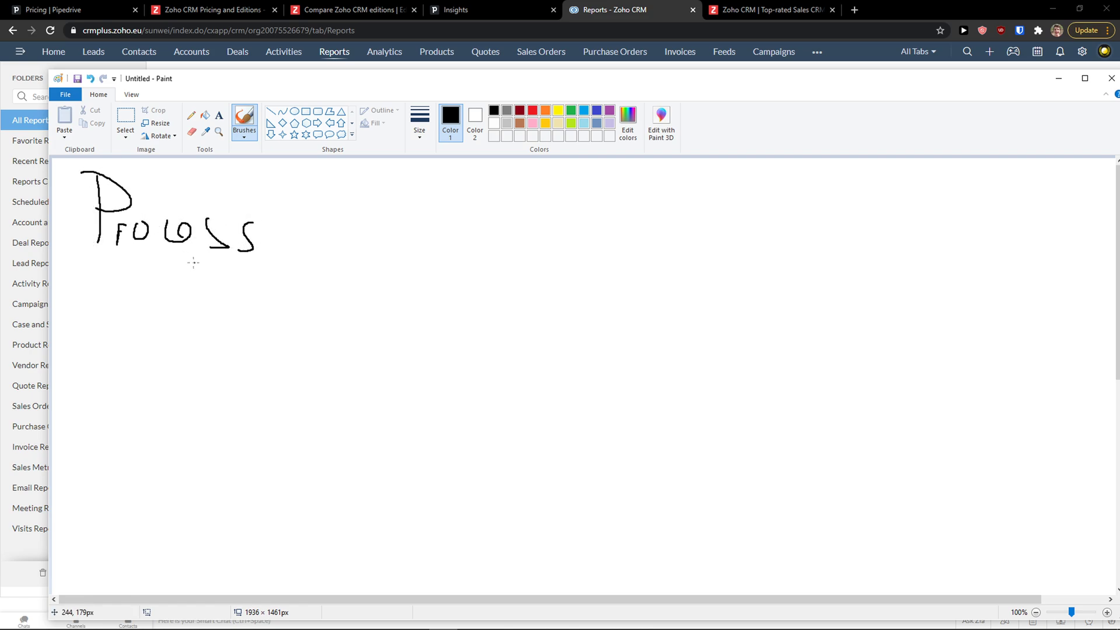
mouse_move(82, 263)
left_mouse_down()
mouse_move(265, 165)
mouse_move(69, 224)
mouse_move(80, 271)
mouse_move(190, 287)
mouse_move(298, 181)
mouse_move(54, 168)
mouse_move(241, 283)
mouse_move(216, 161)
mouse_move(53, 198)
mouse_move(286, 300)
mouse_move(108, 167)
mouse_move(110, 274)
mouse_move(327, 256)
left_mouse_up()
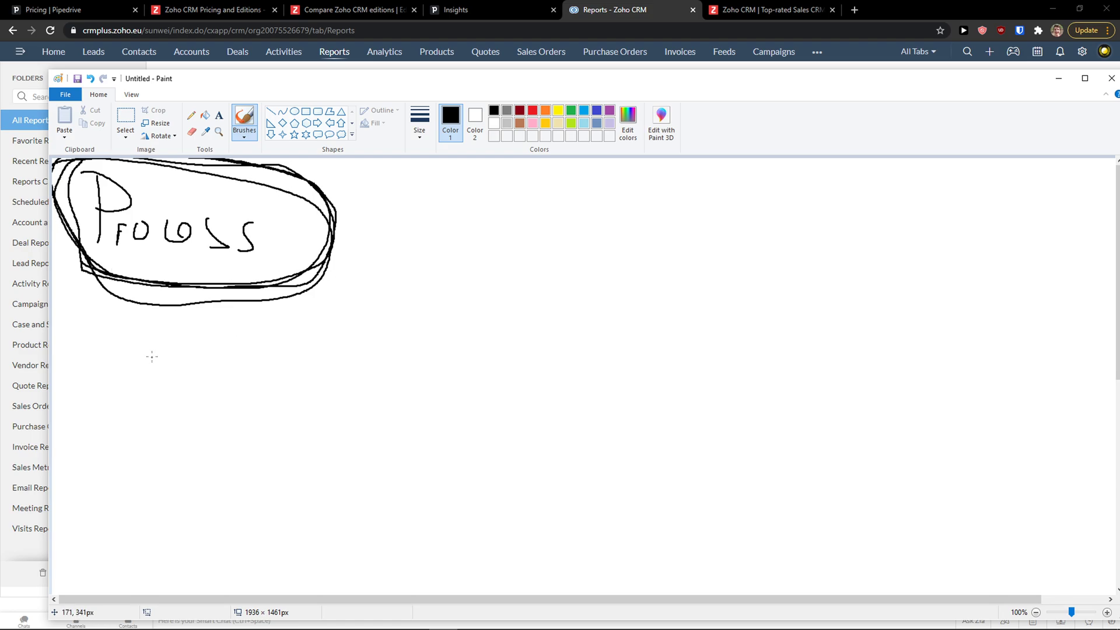
Write "2hours" and a phrase after a dash below the heading, circling the phrase
mouse_move(137, 349)
left_mouse_down()
mouse_move(301, 382)
mouse_move(409, 355)
mouse_move(528, 377)
left_mouse_up()
left_click_drag(590, 350, 710, 373)
mouse_move(399, 386)
left_mouse_down()
mouse_move(393, 318)
mouse_move(460, 403)
left_mouse_up()
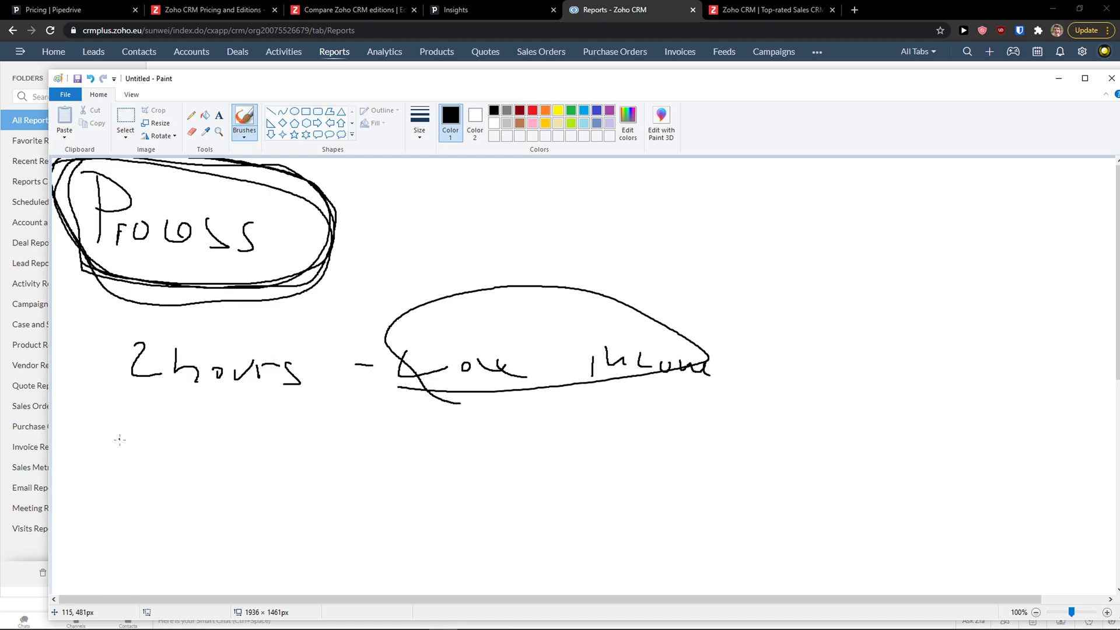
Write "25min" and "3x", add an upward arrow under the phrase, and box them together
mouse_move(115, 461)
left_mouse_down()
mouse_move(140, 451)
mouse_move(166, 495)
left_mouse_up()
mouse_move(188, 464)
left_mouse_down()
mouse_move(189, 492)
mouse_move(245, 459)
left_mouse_up()
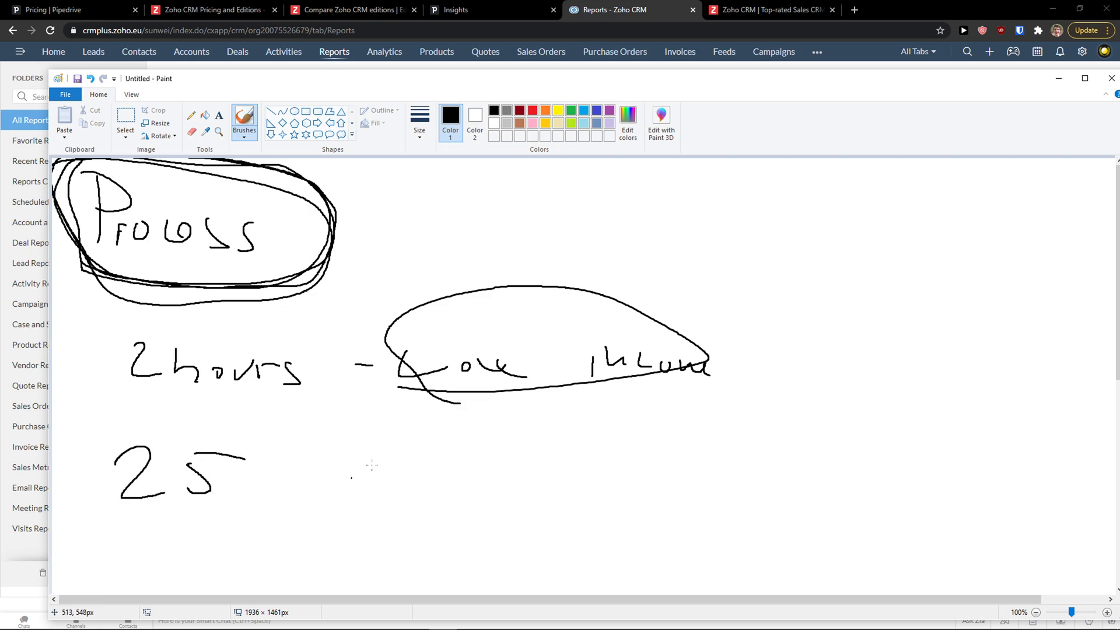
mouse_move(494, 428)
left_mouse_down()
mouse_move(515, 431)
mouse_move(500, 486)
left_mouse_up()
left_click_drag(543, 454, 622, 503)
left_click_drag(557, 490, 639, 445)
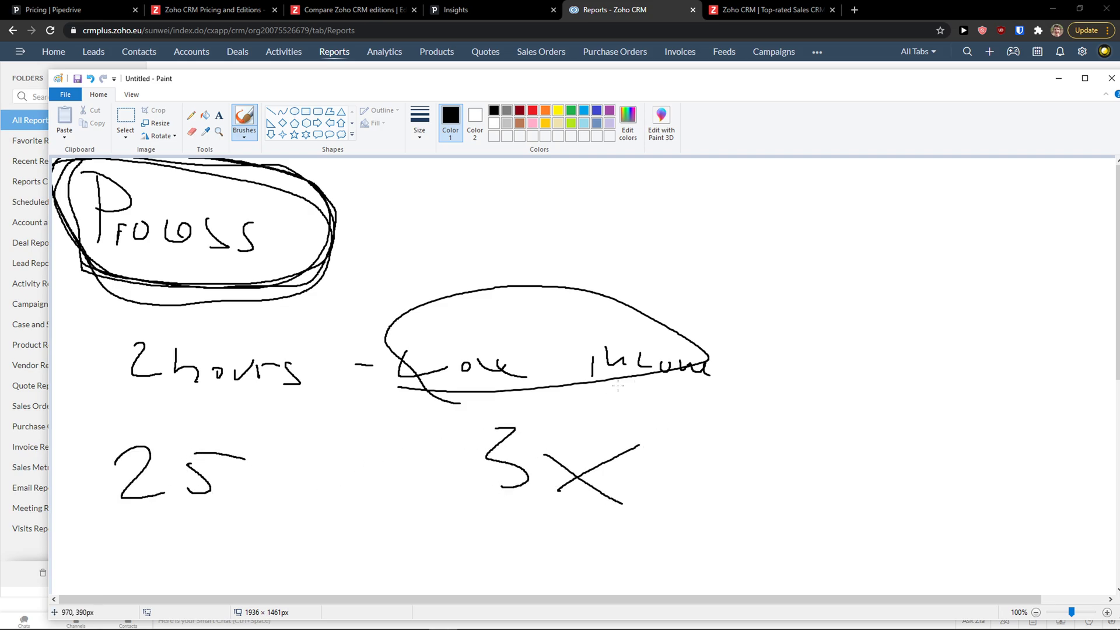
left_click_drag(618, 386, 613, 424)
left_click_drag(601, 399, 646, 398)
mouse_move(237, 489)
left_mouse_down()
mouse_move(250, 479)
mouse_move(325, 495)
left_mouse_up()
mouse_move(330, 475)
left_mouse_down()
mouse_move(332, 493)
mouse_move(352, 495)
left_mouse_up()
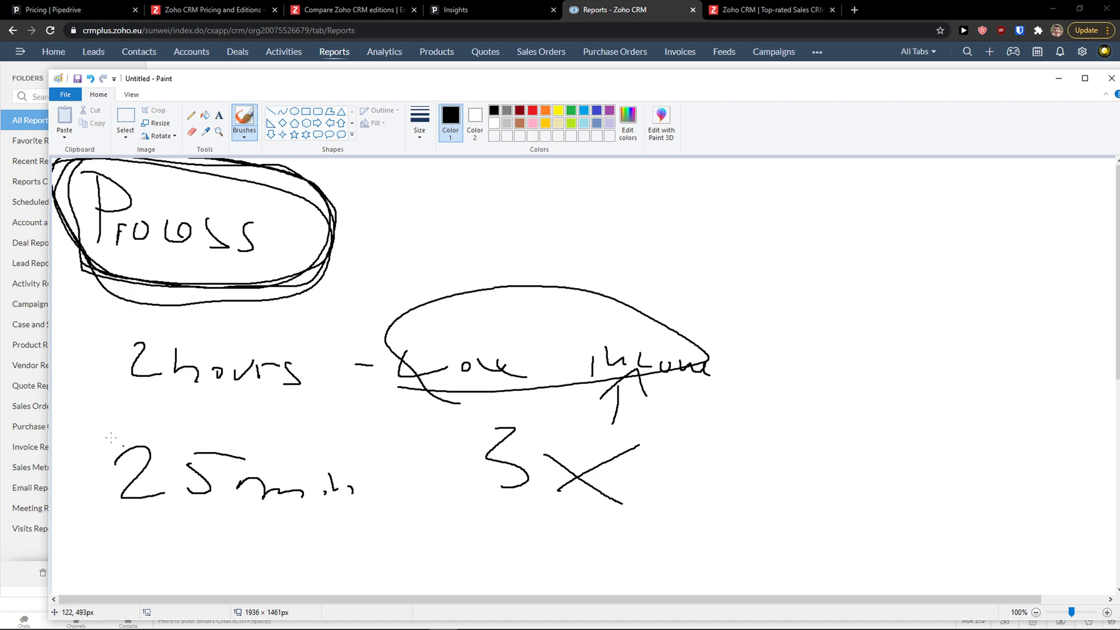
mouse_move(88, 400)
left_mouse_down()
mouse_move(420, 534)
mouse_move(383, 399)
mouse_move(58, 429)
left_mouse_up()
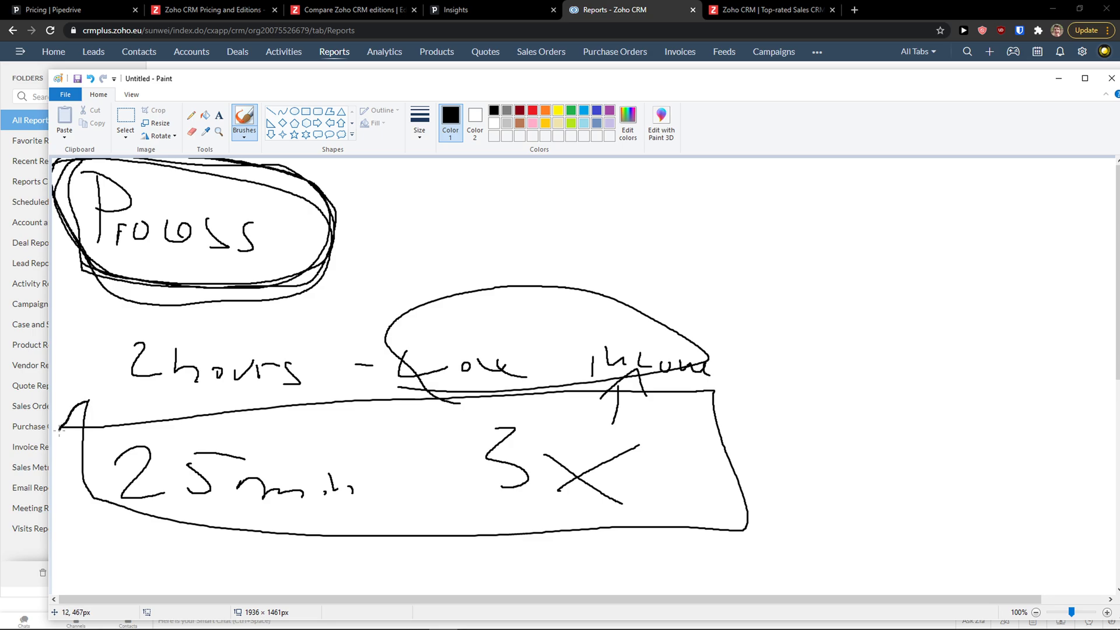